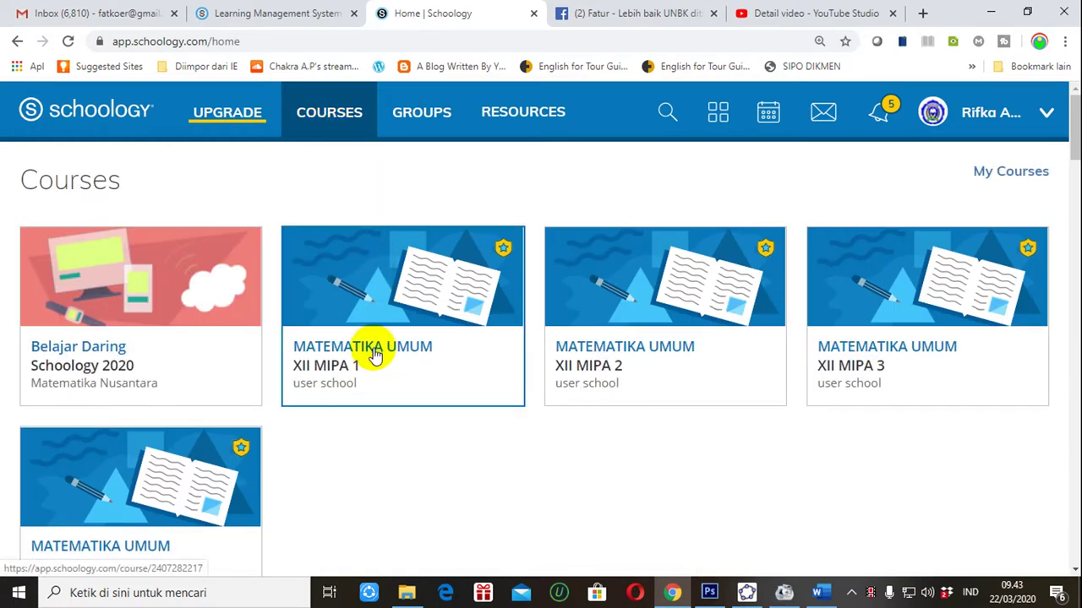
Open the TUGAS folder of the MATEMATIKA UMUM XII MIPA 1 course and start a new assignment in it.
click(375, 355)
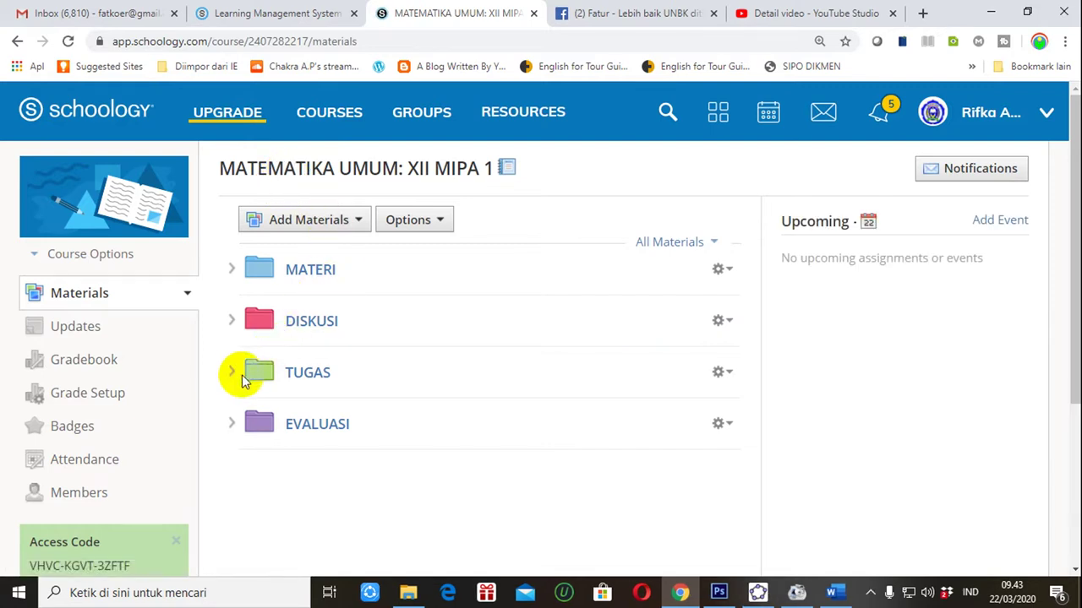
click(306, 375)
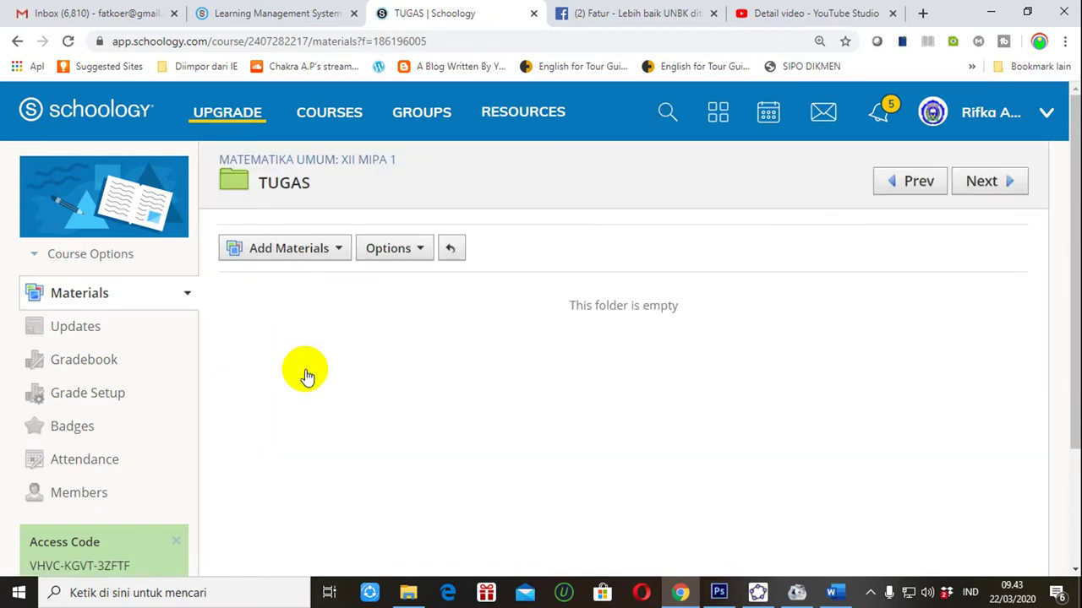
click(339, 254)
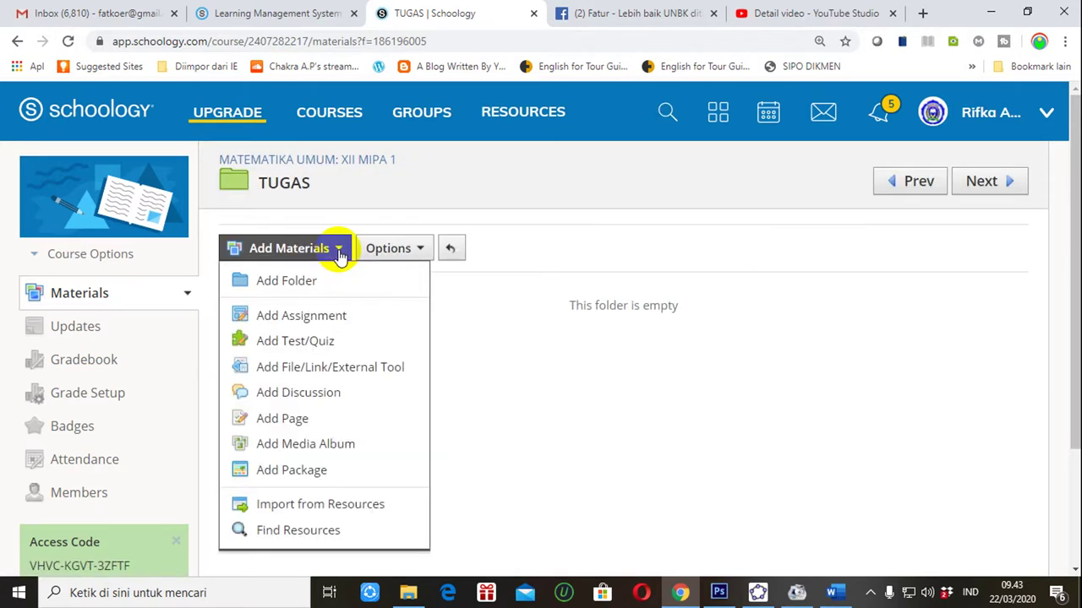
click(311, 318)
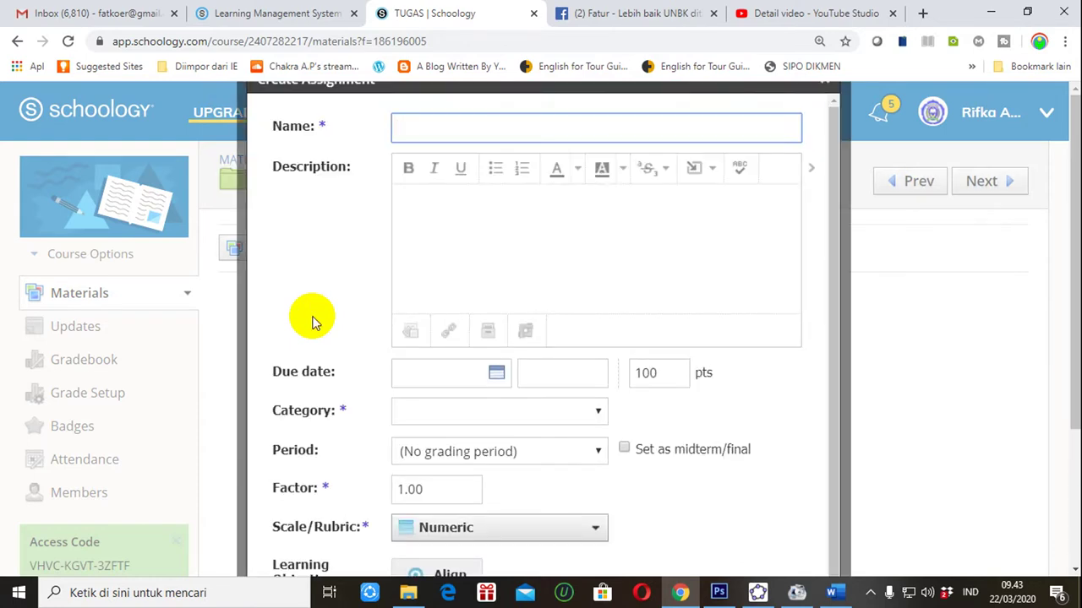
Name the assignment "Tugas 1: Kaidah Perkalian".
click(451, 129)
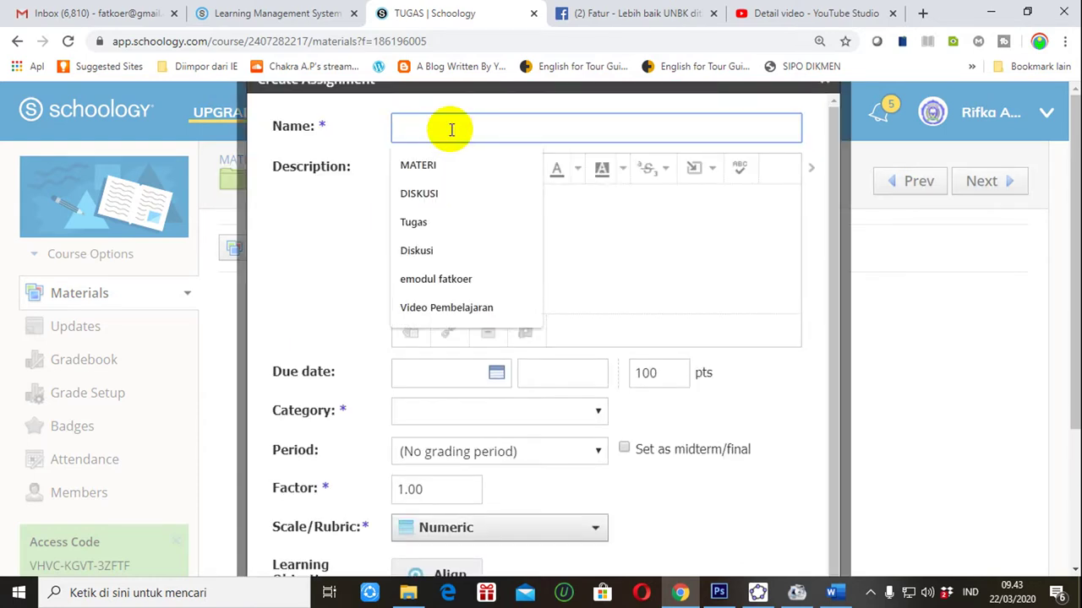
text(Tu)
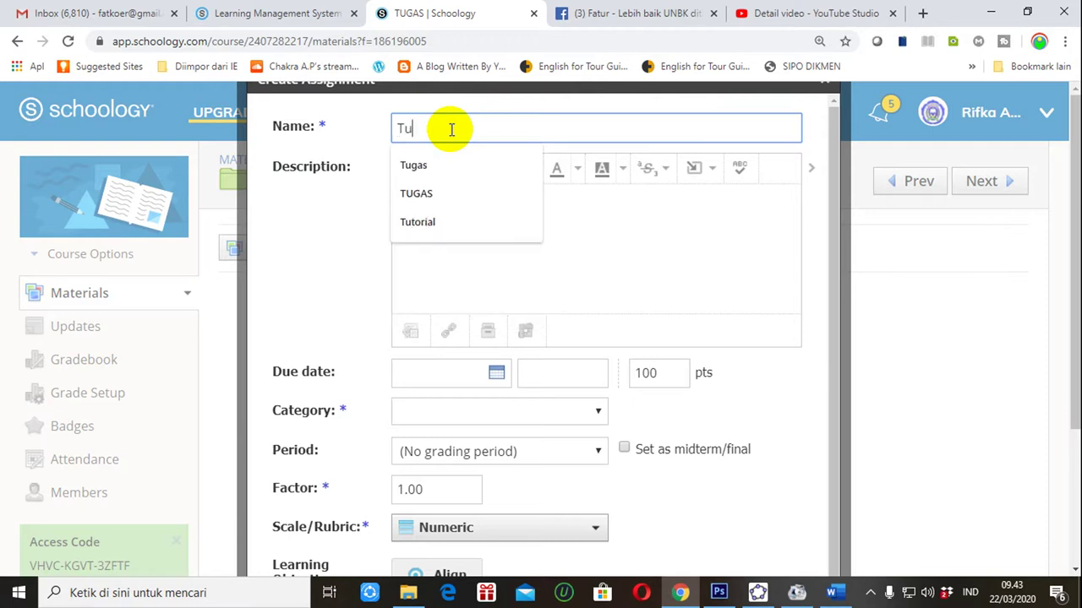
text(gas 1:)
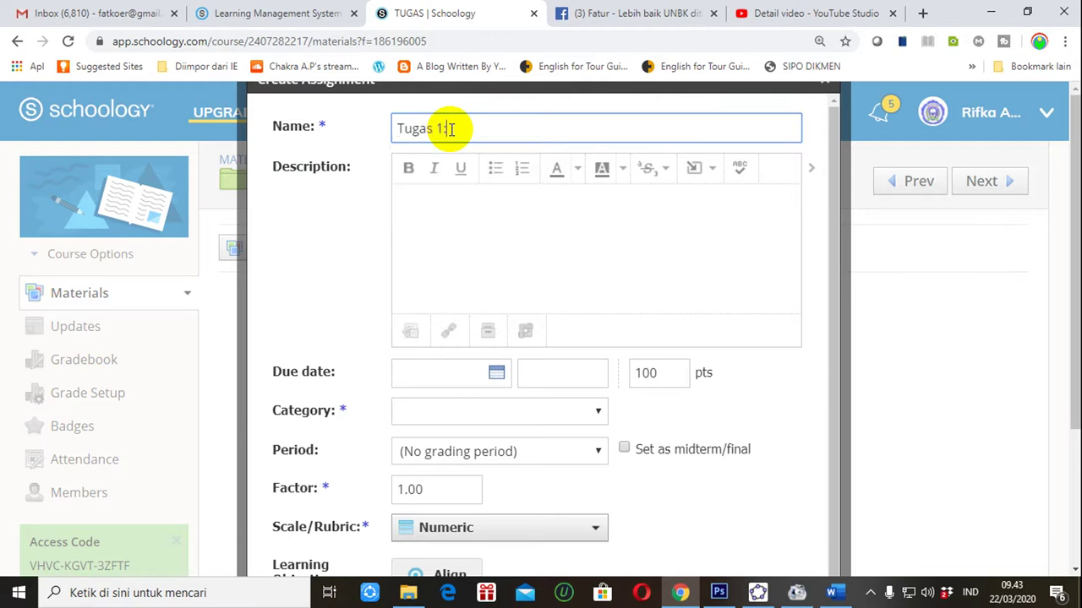
text( Kaidah Perkalian)
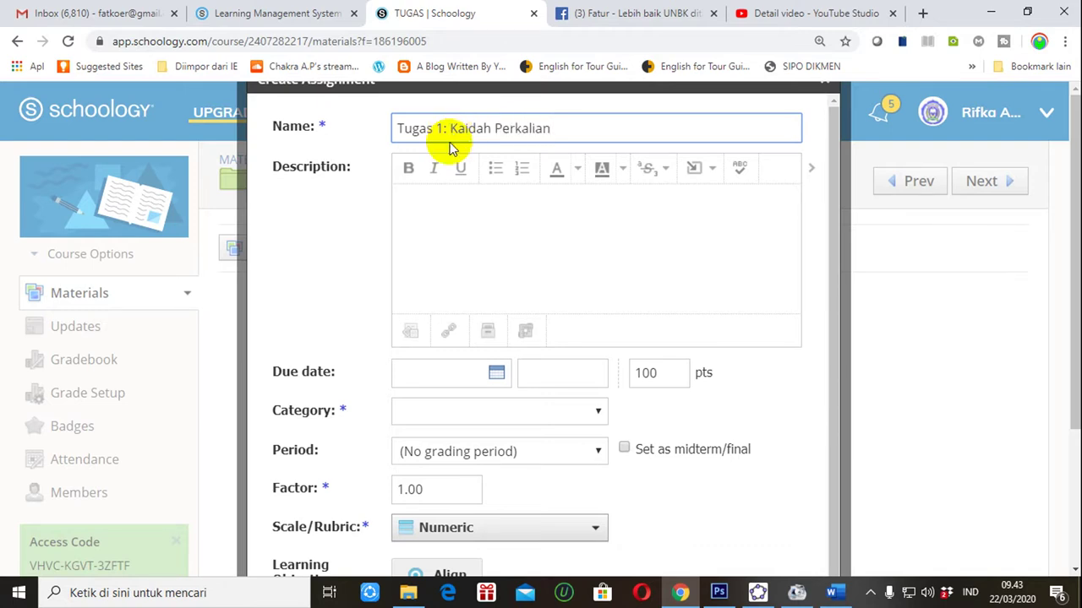
Begin the assignment description with the line "Keerjakan soal di bawah ini!".
click(445, 196)
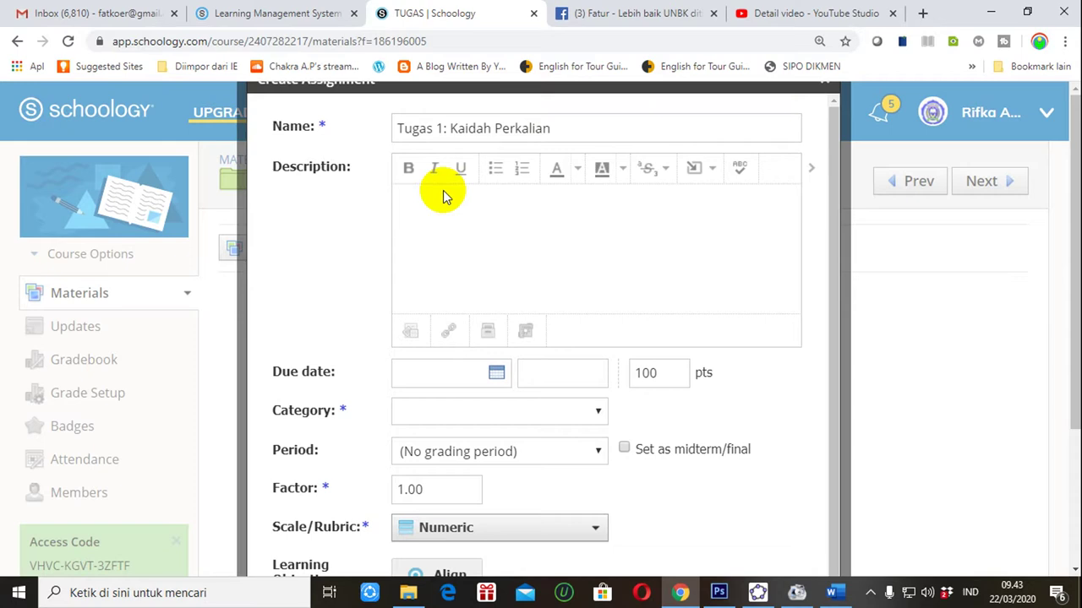
text(Kej)
text(er)
text(erjakan s)
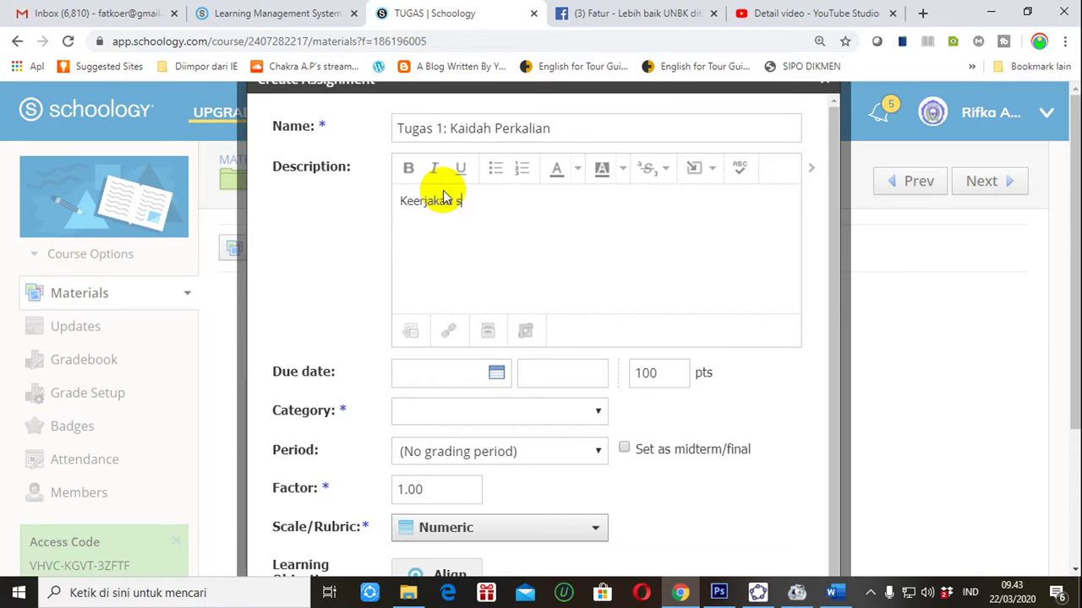
text(oal di bawah ini!)
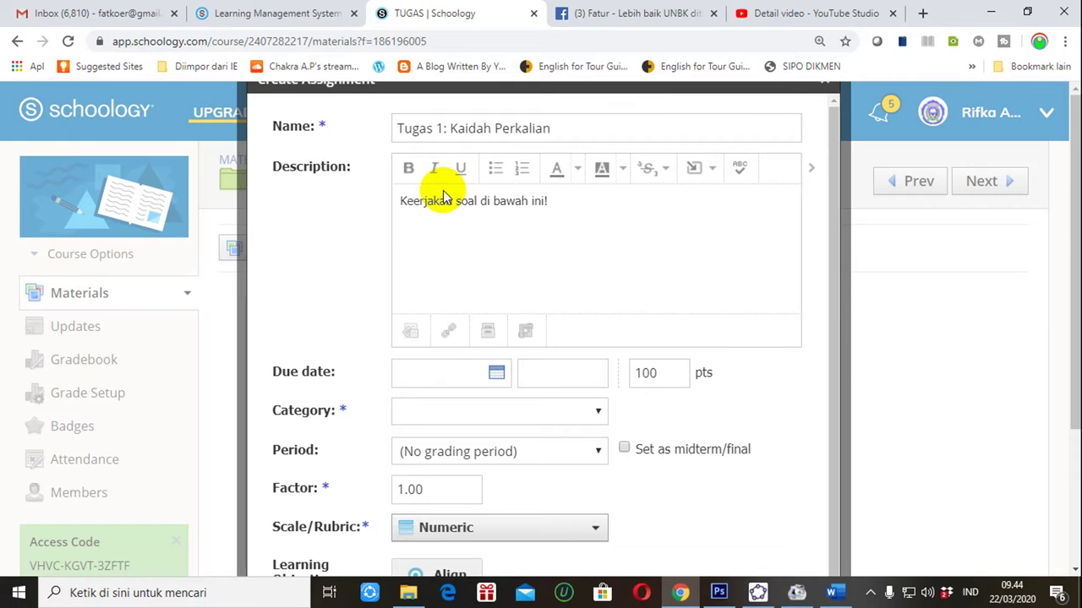
Start a second description paragraph: "Terdapat 2 jalan dari kota A ke kota B dan 3 jalan dari kota B ke kota C.".
text(Terdapa)
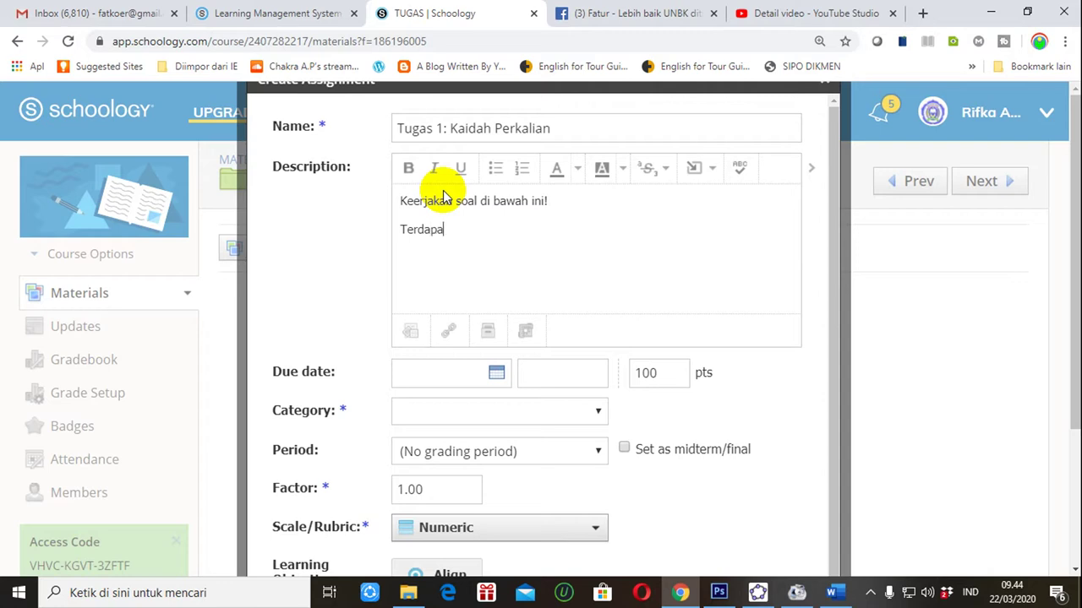
text(t 2 jalan dari kota A ke k)
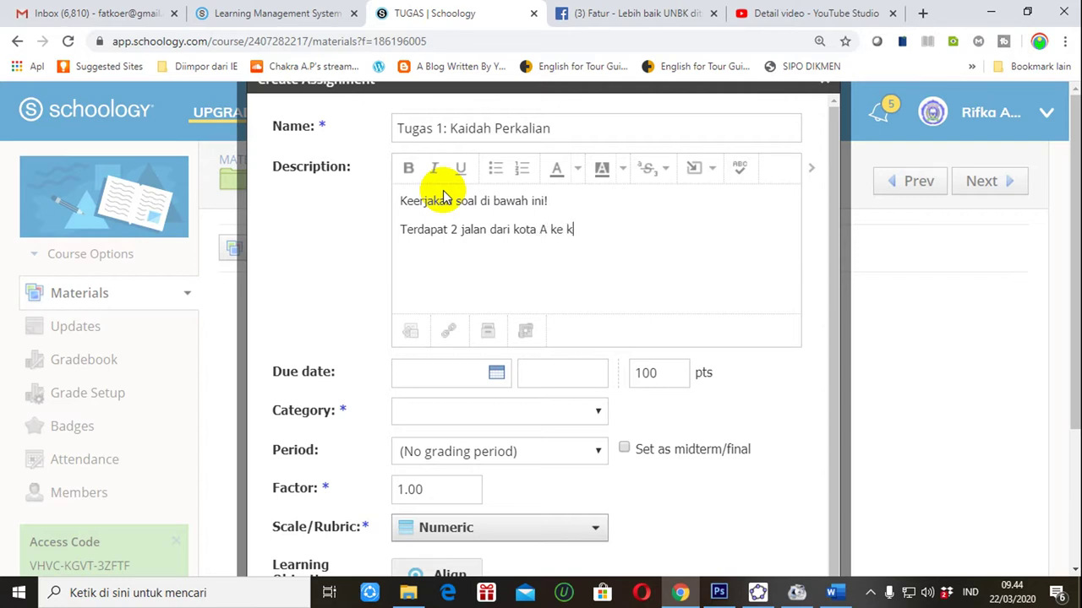
text(ota B dan 3 jalan dari)
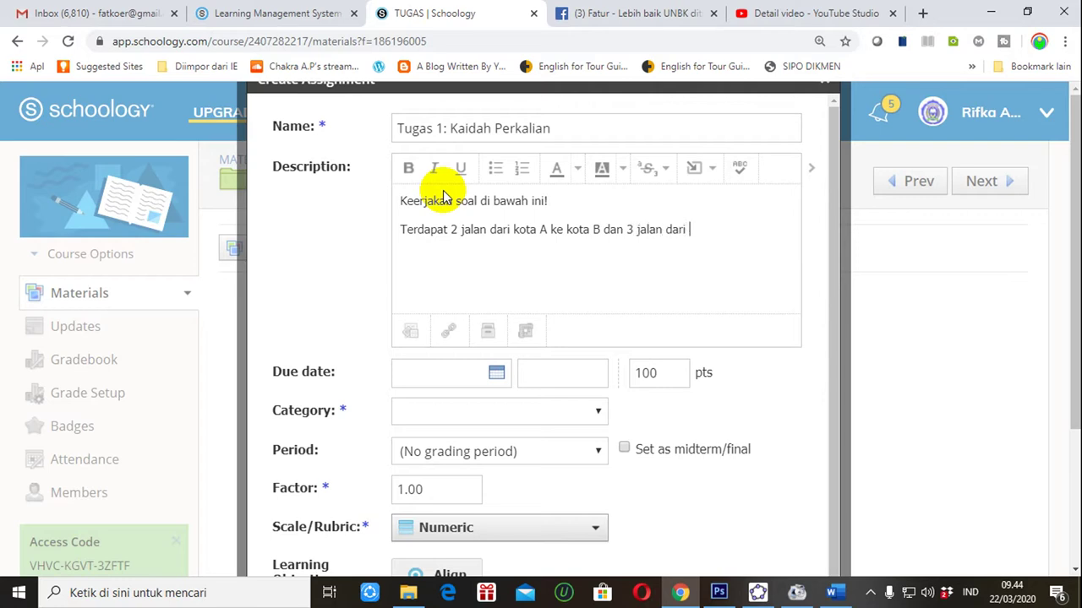
text( kota B ke kota C. T)
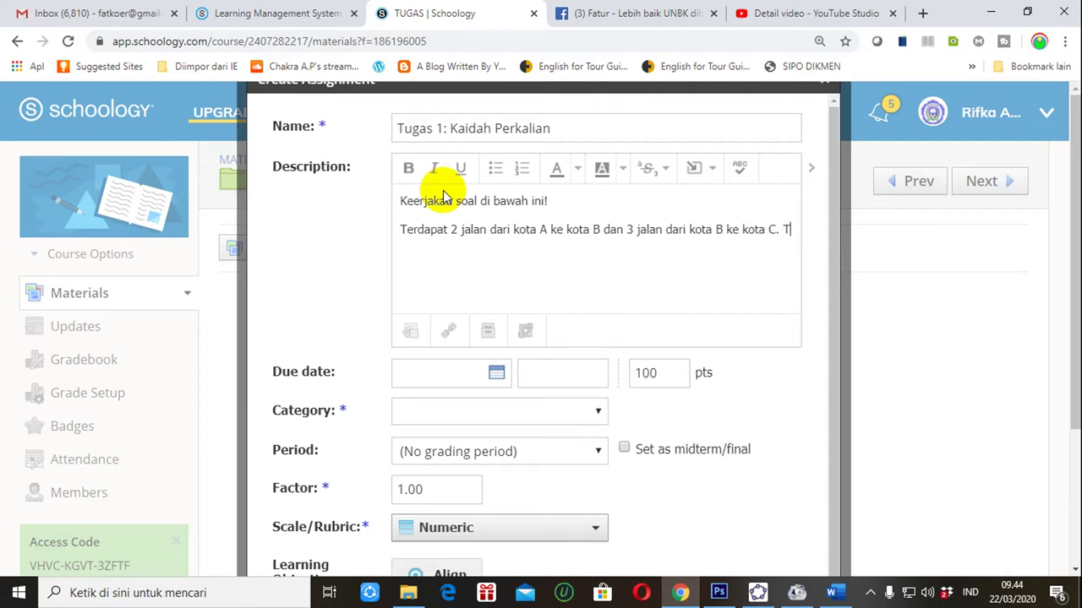
Complete the question paragraph with "Tentukan banyak pilihan jalan bila kita pergi dari kota A ke kota C melalui kota B.".
text(entukan banyak jalan)
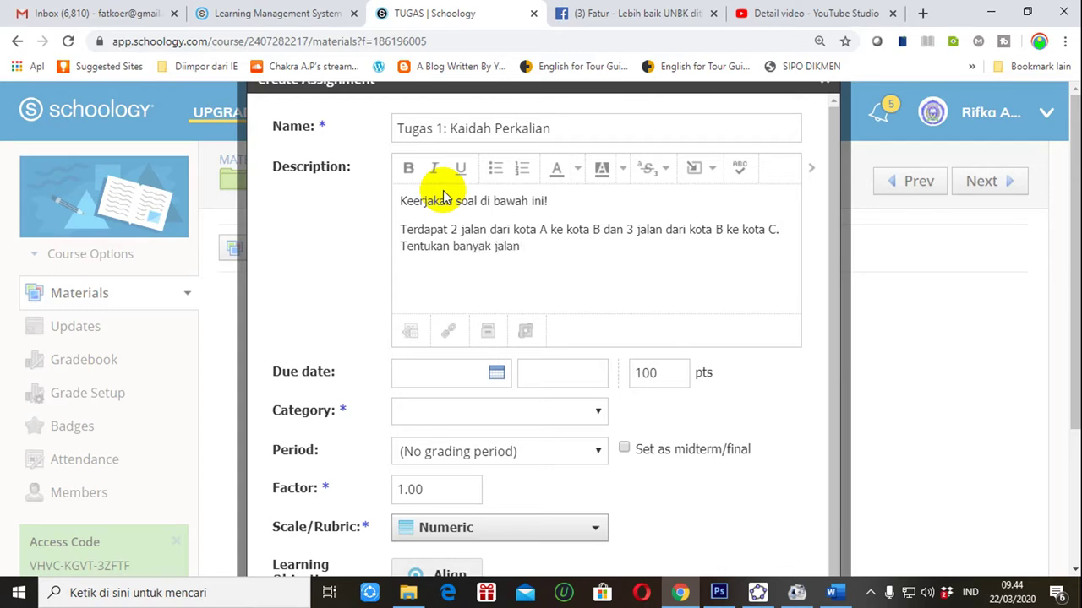
key(BackSpace)
key(BackSpace)
key(BackSpace)
key(BackSpace)
key(BackSpace)
text(pilihan jalan bila kita )
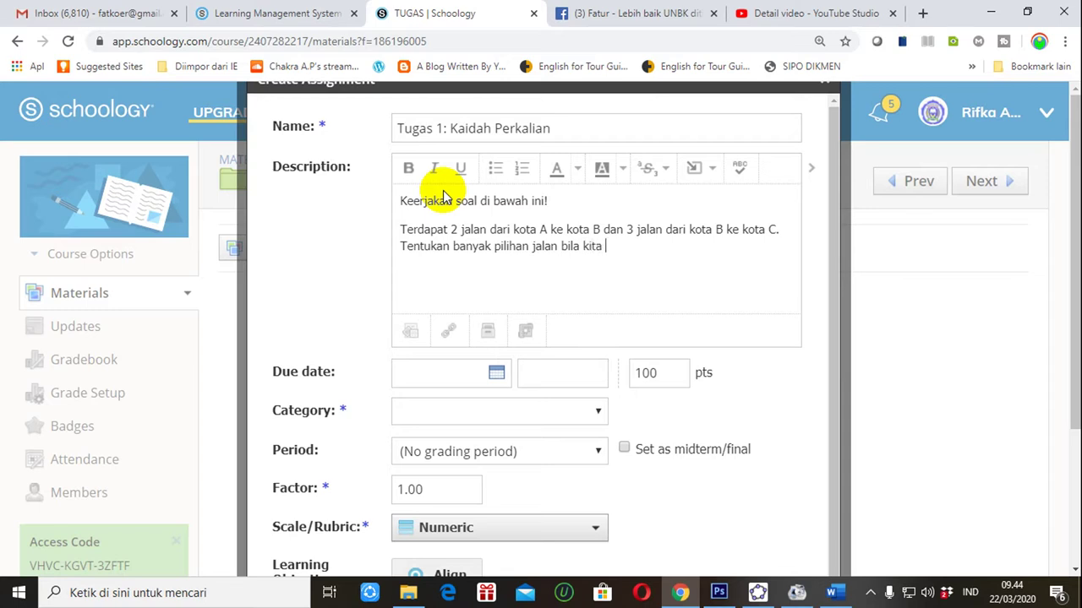
text(pergi dari kota A  ke )
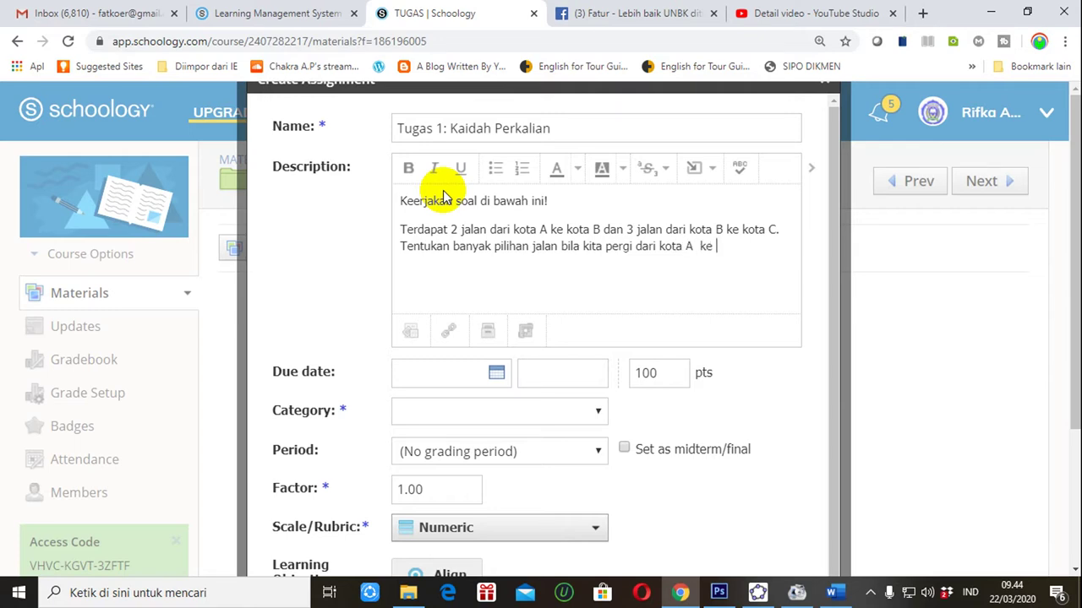
text(kota C melalui kota)
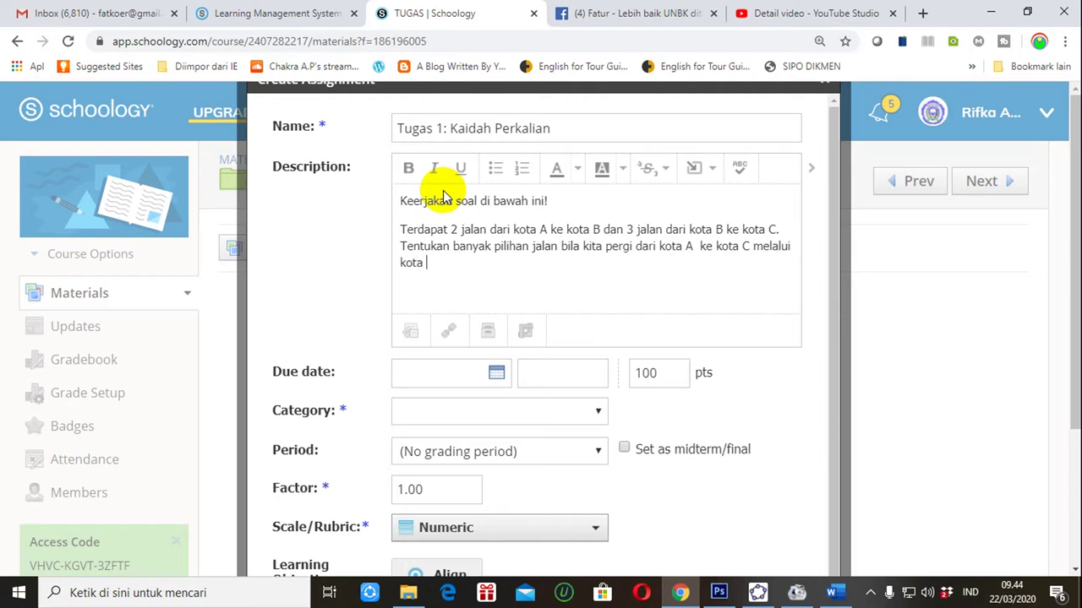
text( B.)
Add a closing description paragraph: "Setelah kalian mengerjakan di kertas, silakan difoto dan diunggah pada tempat yang tersedia.".
key(Return)
text(Setelah A)
key(BackSpace)
text(kalian m)
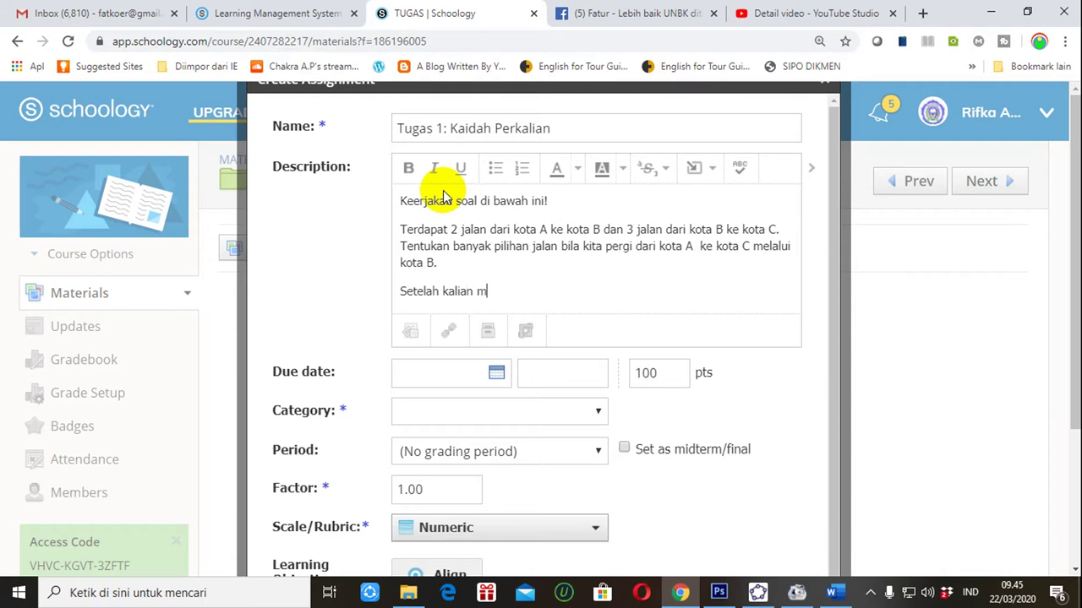
text(engerjakan di ker)
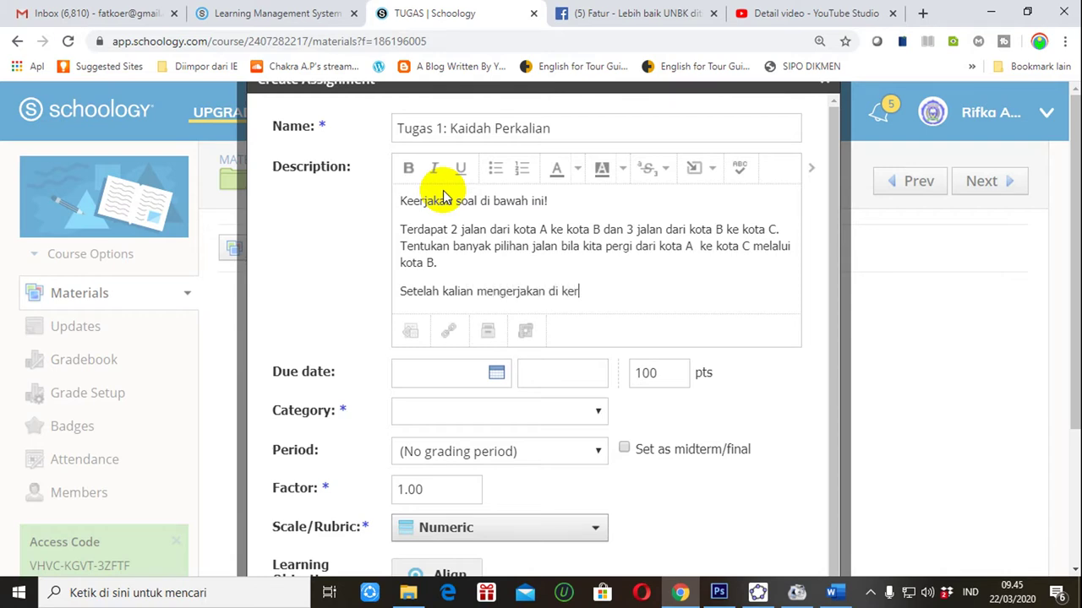
text(tas, silakan difoto)
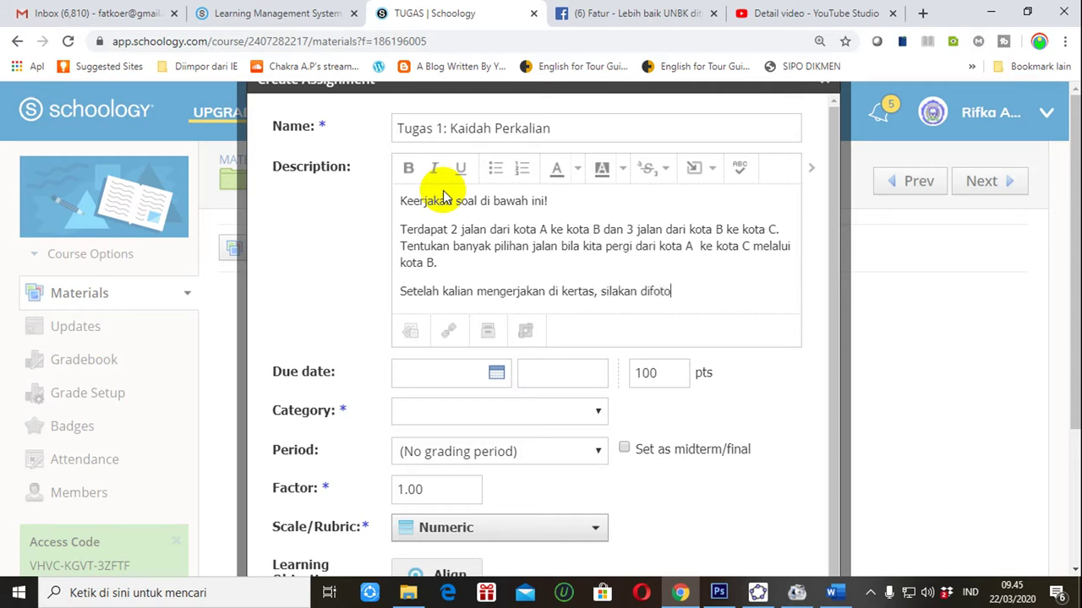
text( dan diunggah)
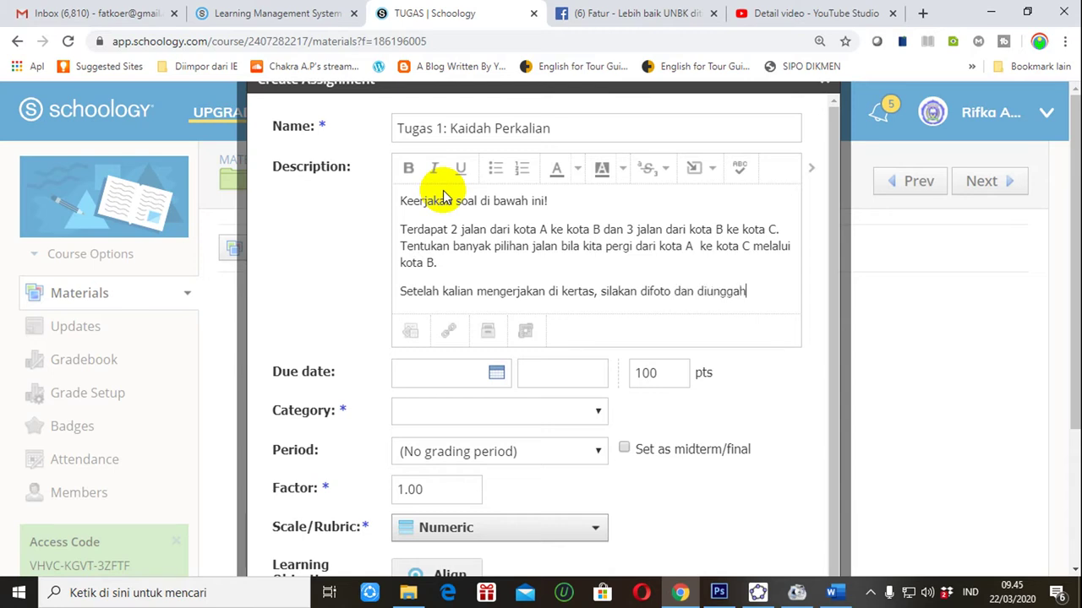
text( pada tem)
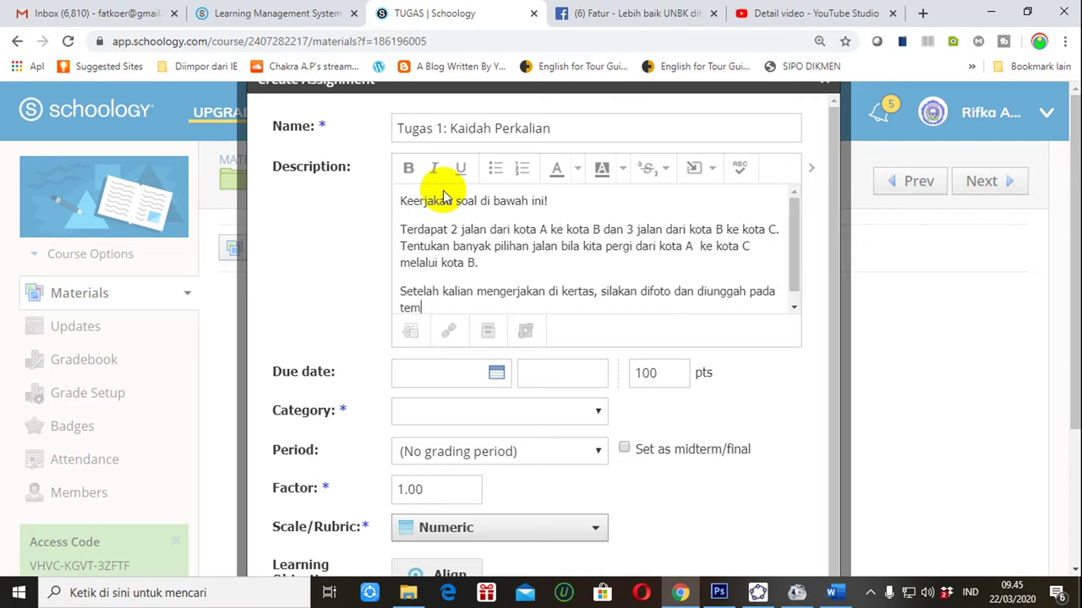
text(pat yang tersedia.)
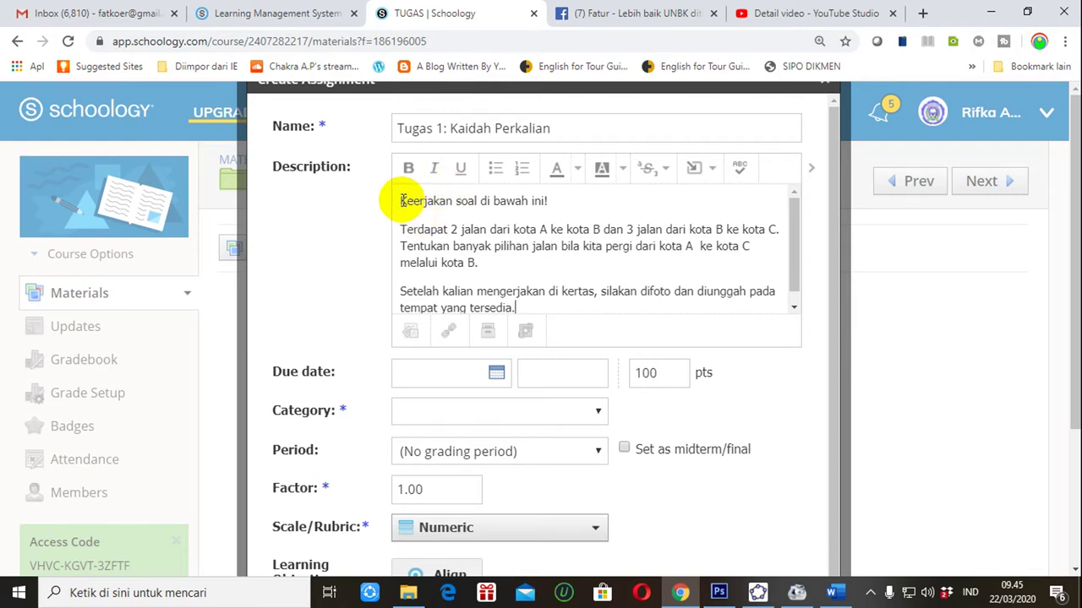
Expand the description editor and set the font size of the whole description text to 16.
drag(399, 201, 543, 314)
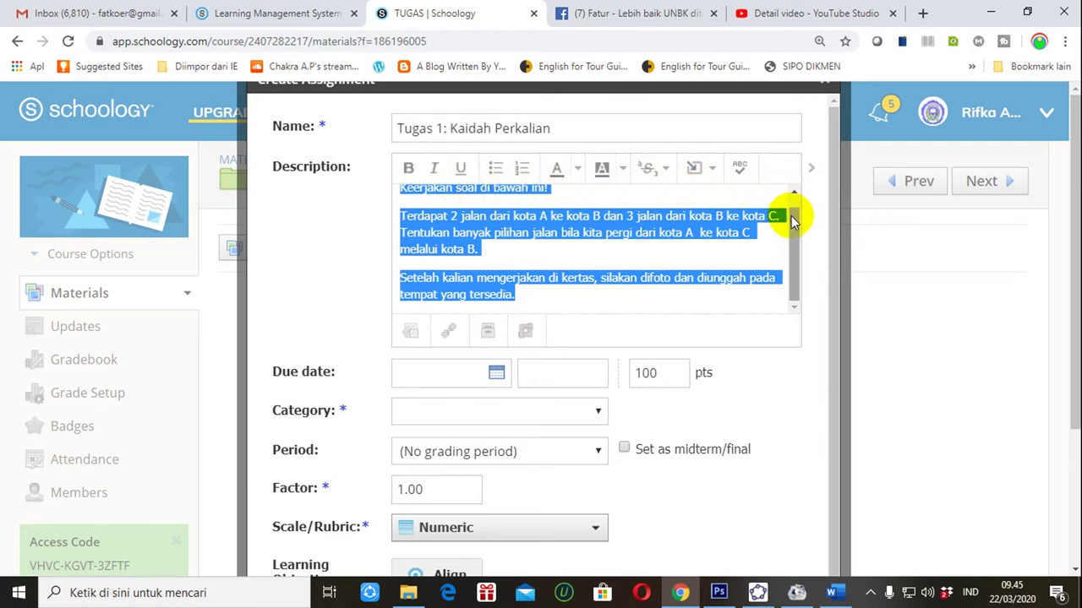
drag(797, 241, 787, 186)
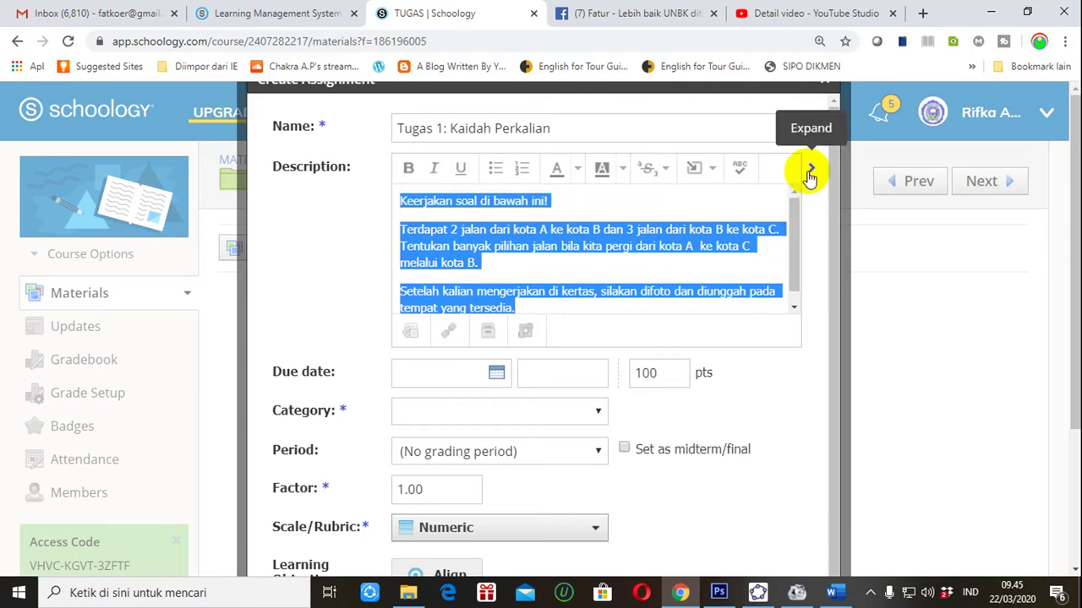
click(809, 174)
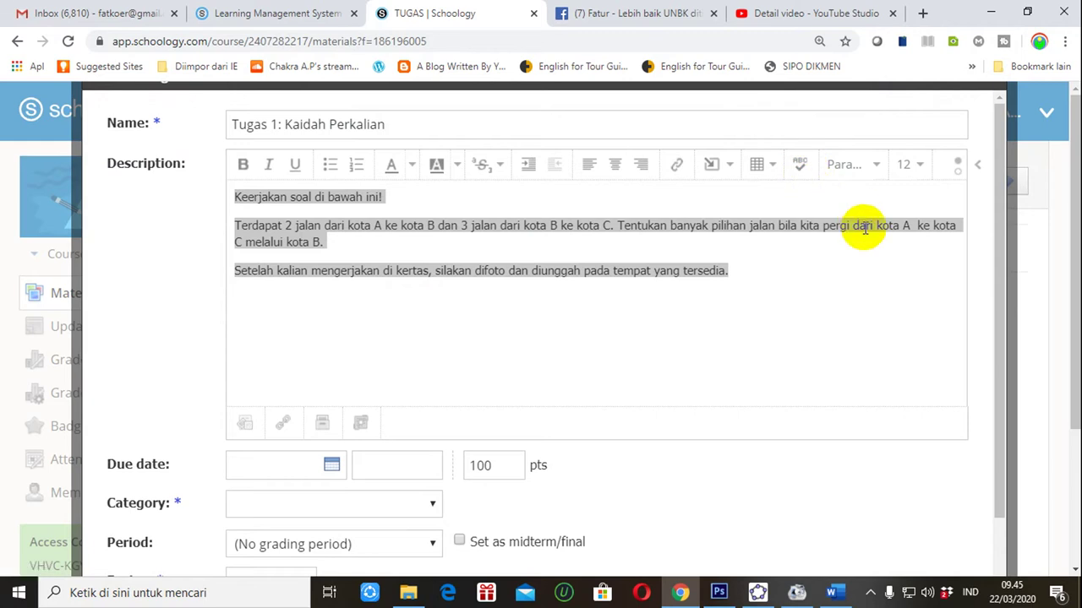
click(914, 167)
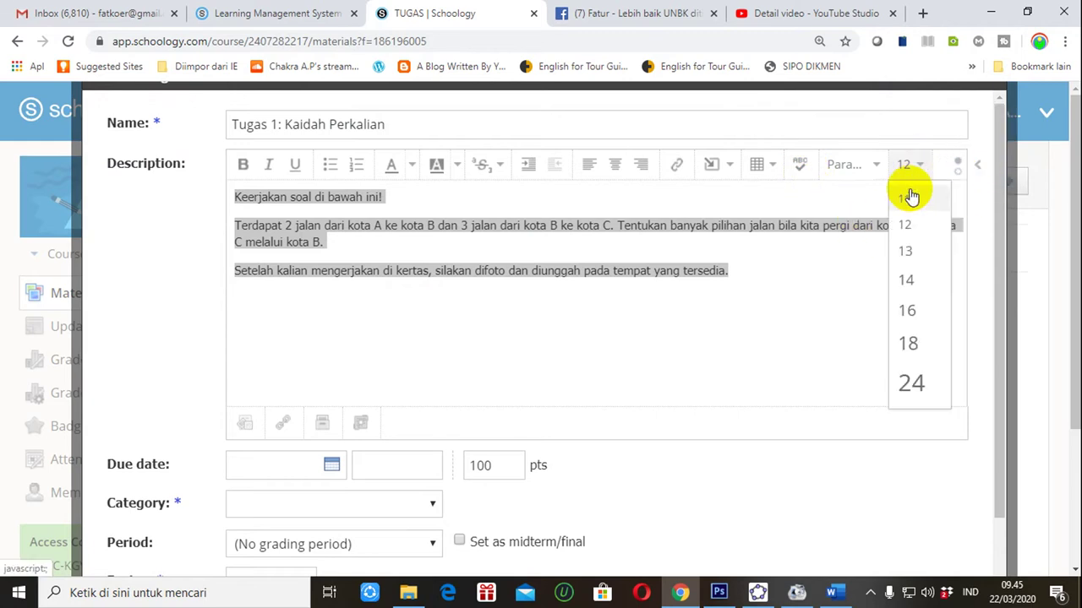
click(907, 310)
click(907, 310)
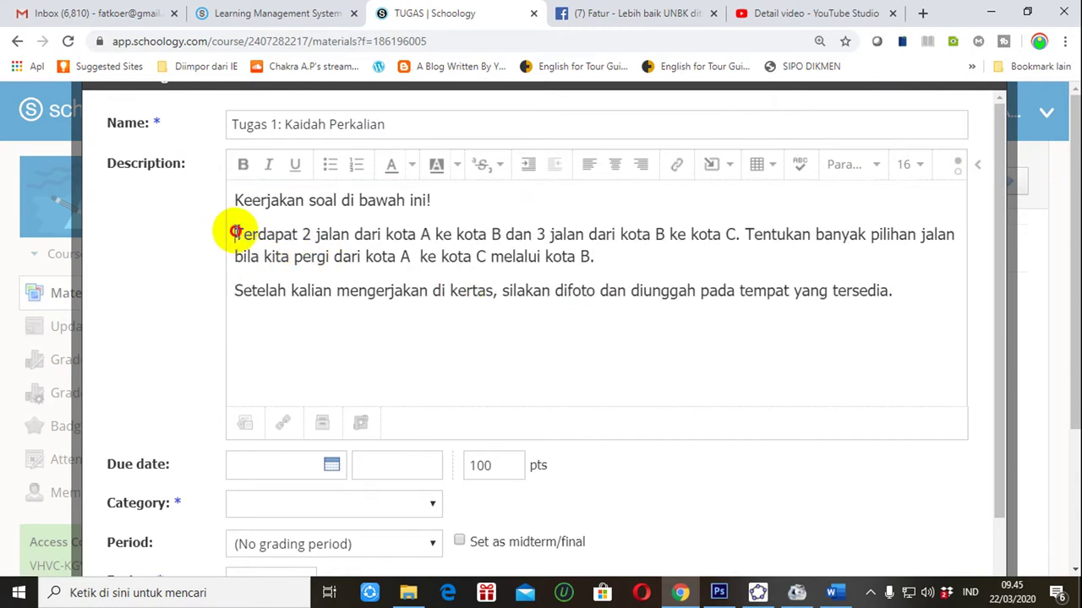
Make the question paragraph in the description bold and colour it red.
drag(234, 233, 594, 252)
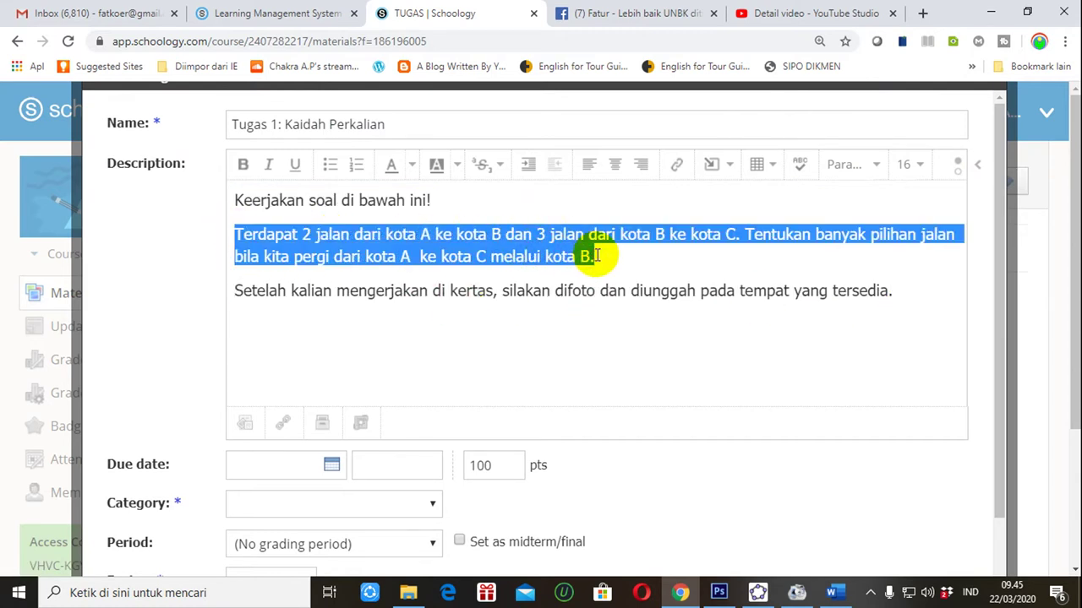
click(242, 167)
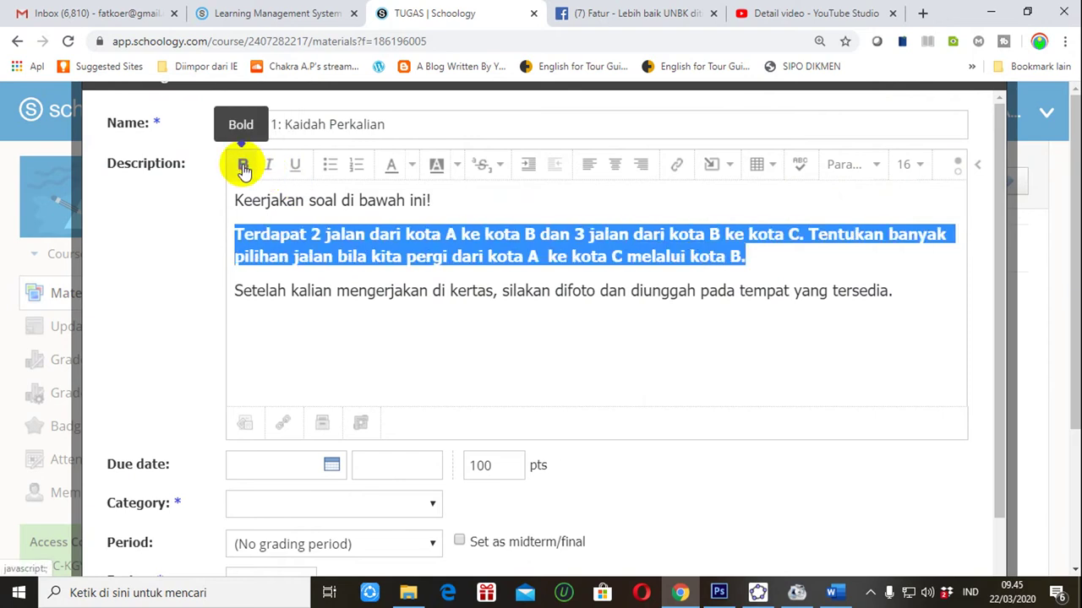
click(410, 169)
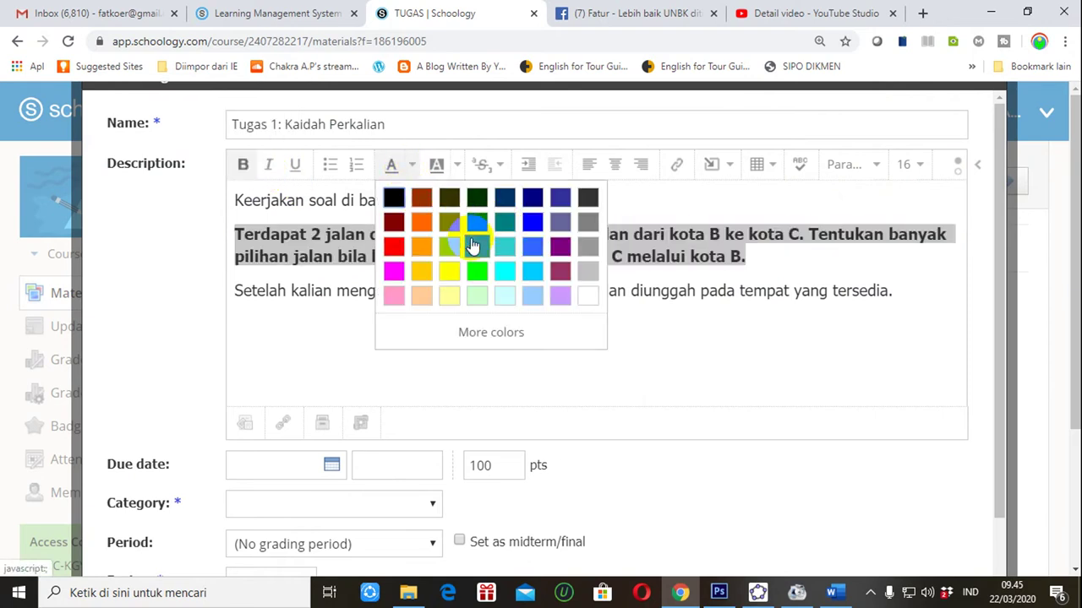
click(394, 245)
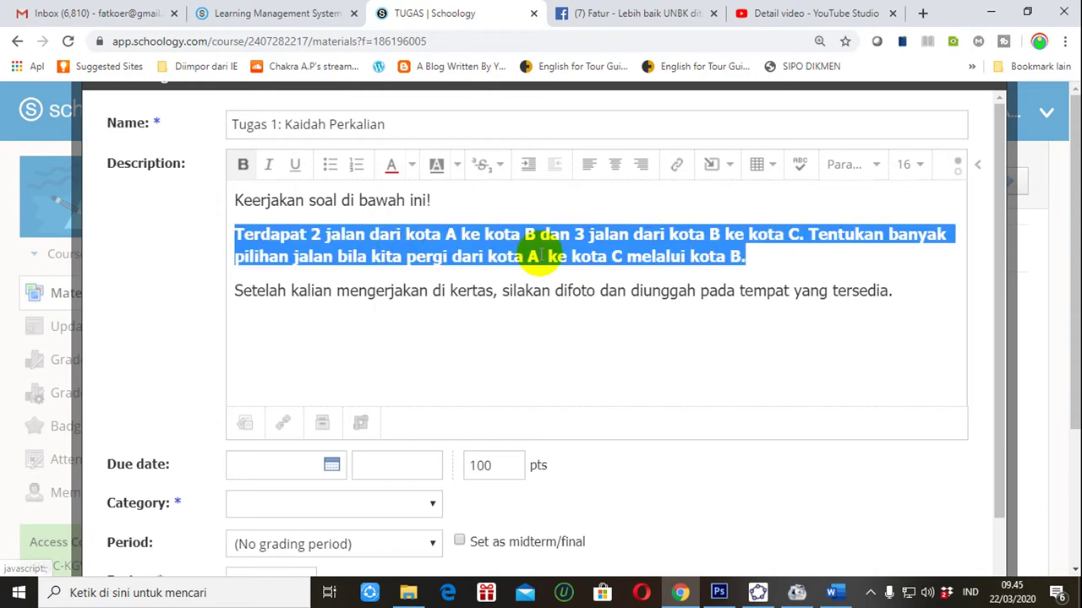
click(766, 291)
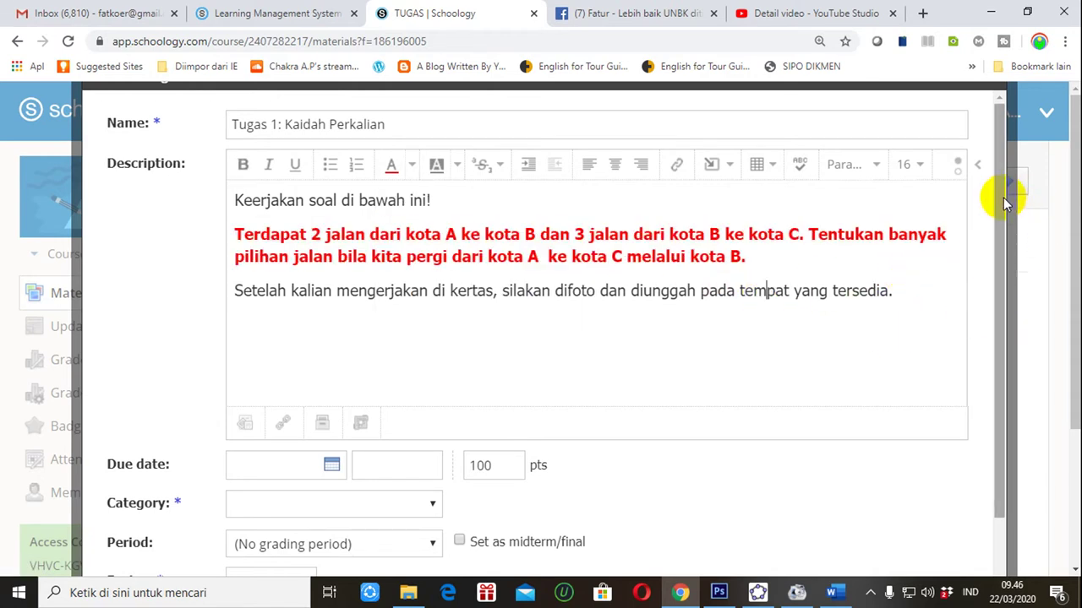
Set the assignment's due date to March 31, 2020.
drag(1002, 198, 990, 282)
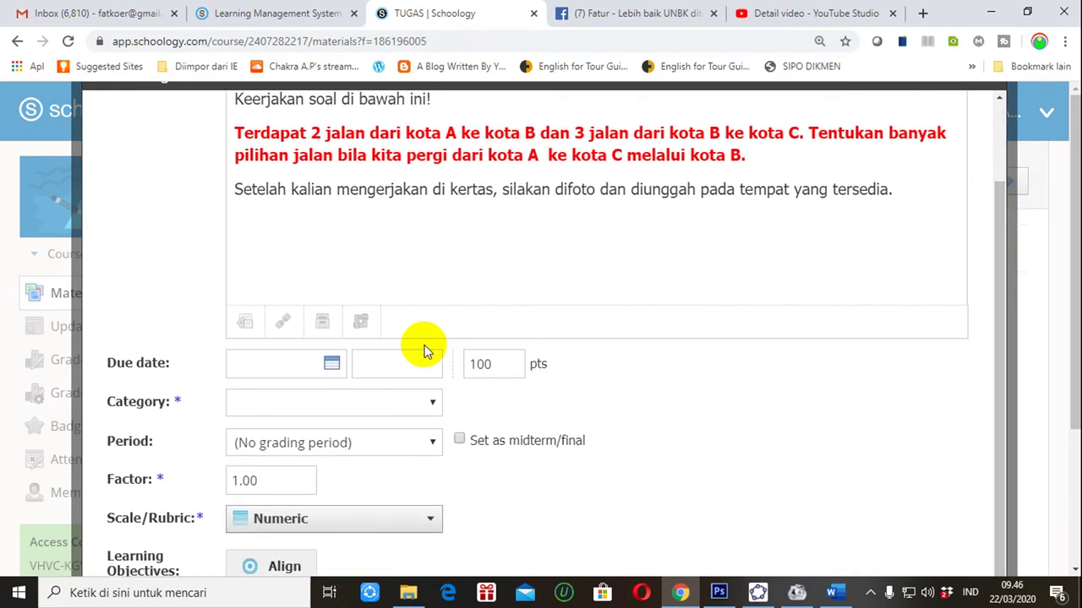
click(332, 364)
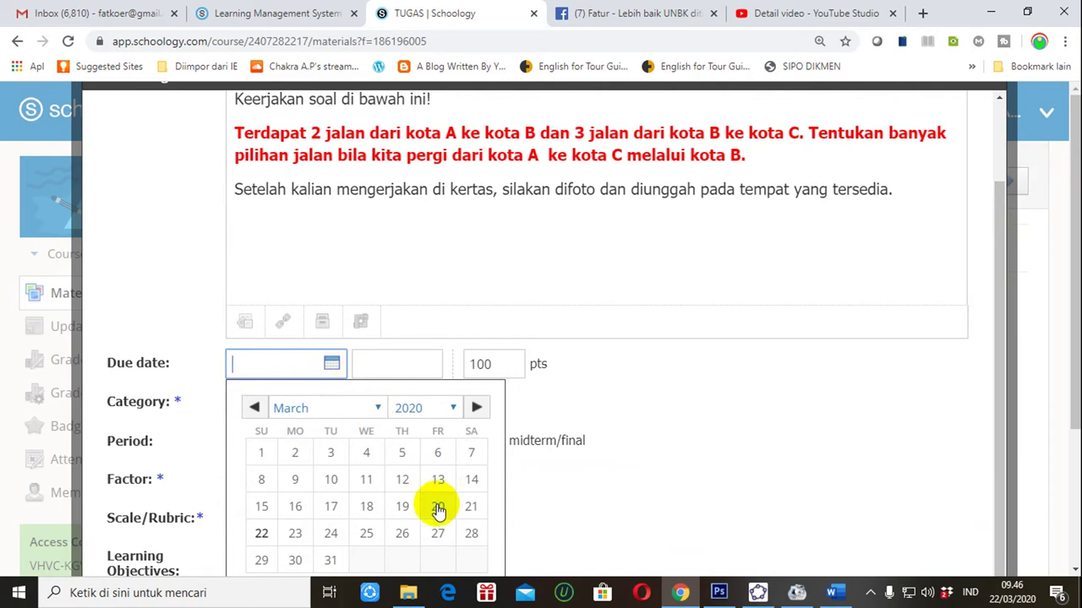
click(330, 560)
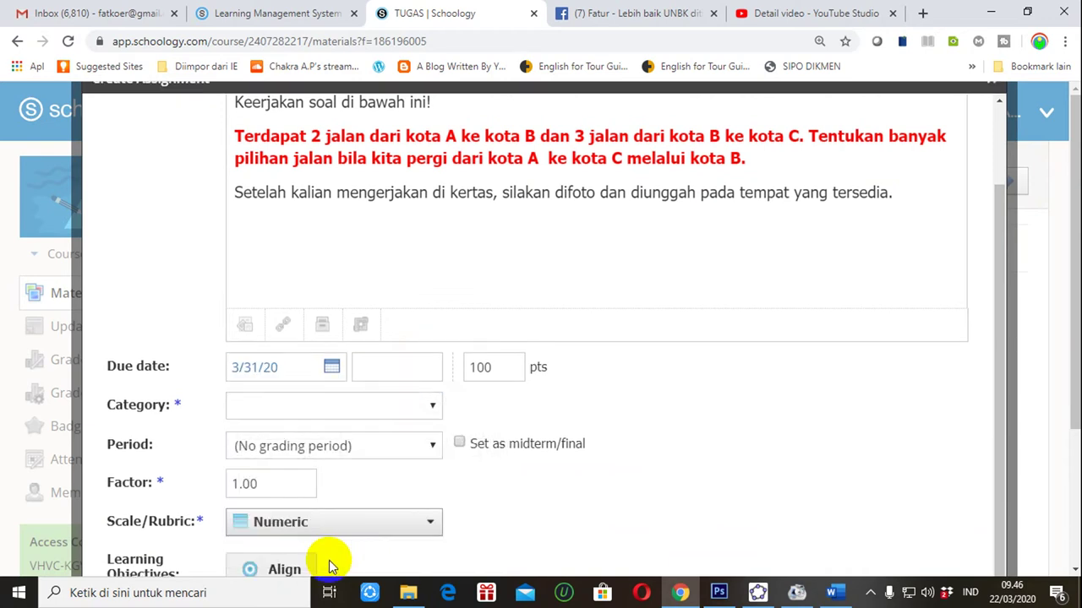
click(397, 372)
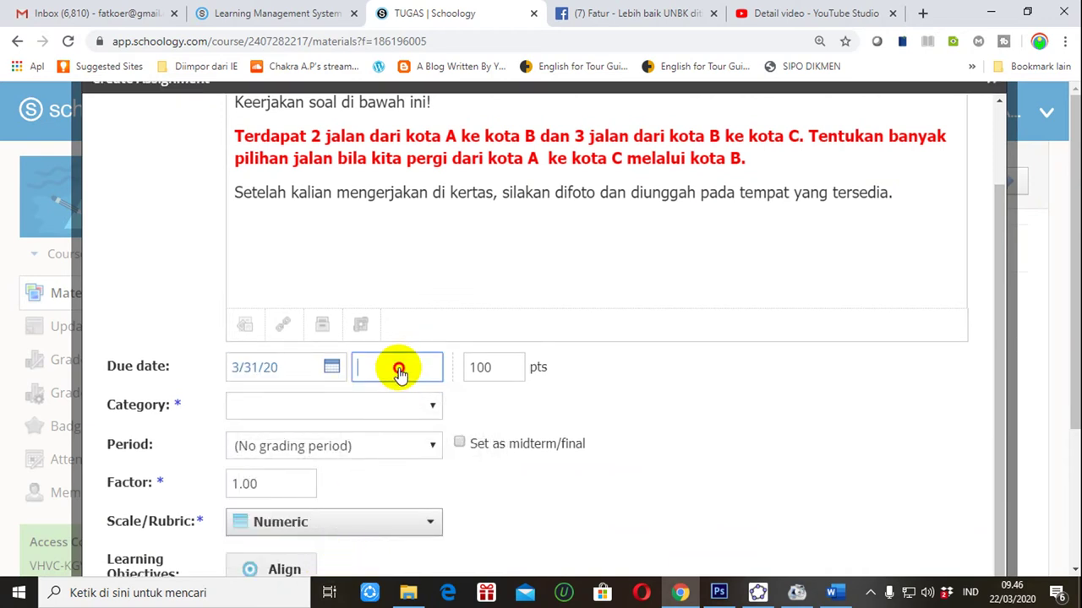
Assign the assignment to the Tugas grading category and try to create it.
click(432, 407)
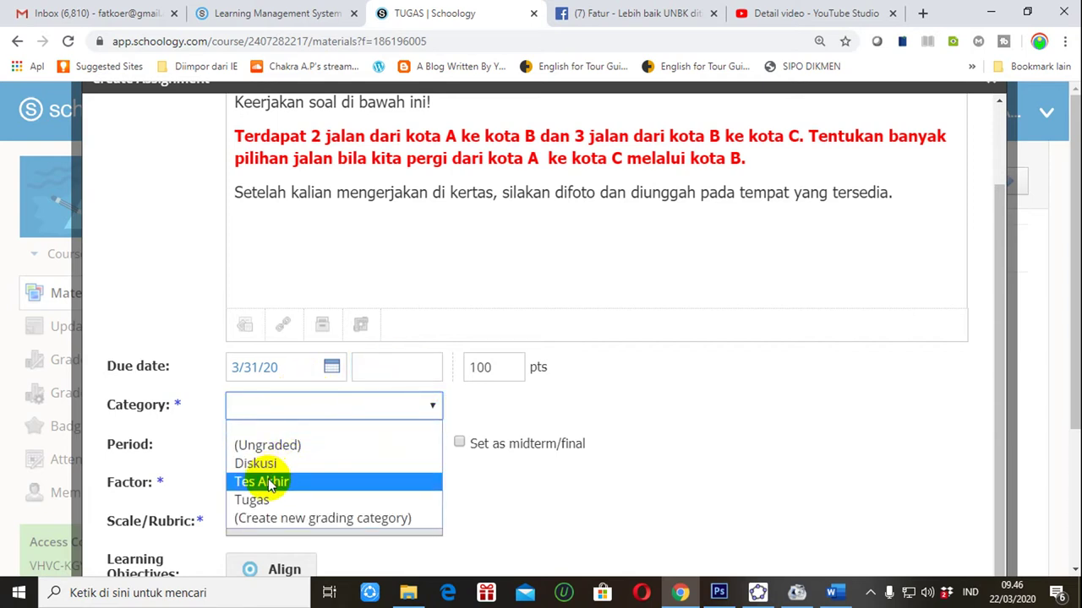
click(259, 501)
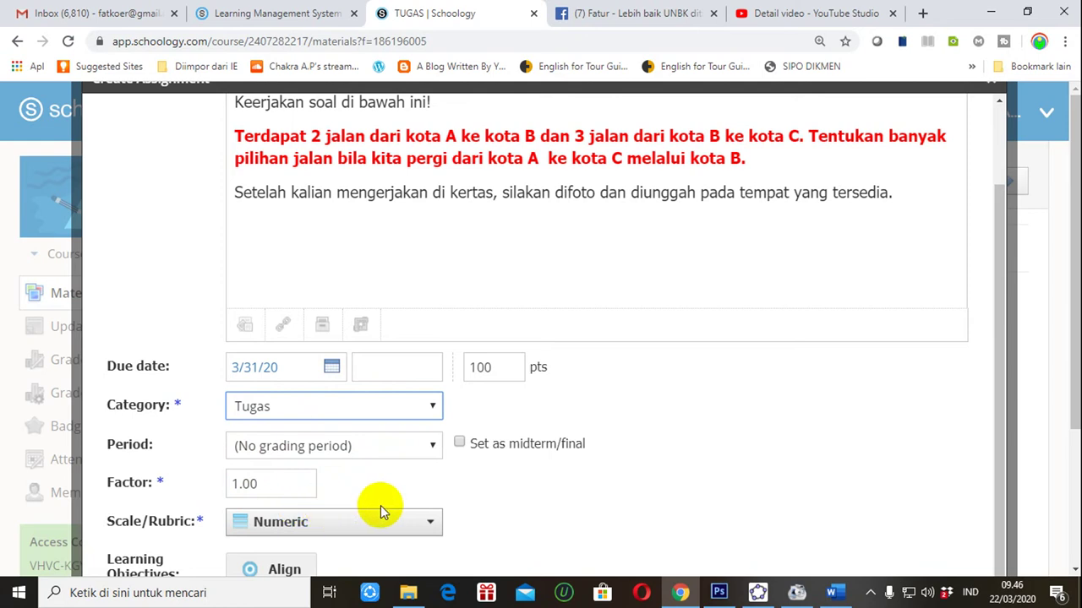
drag(998, 266, 988, 406)
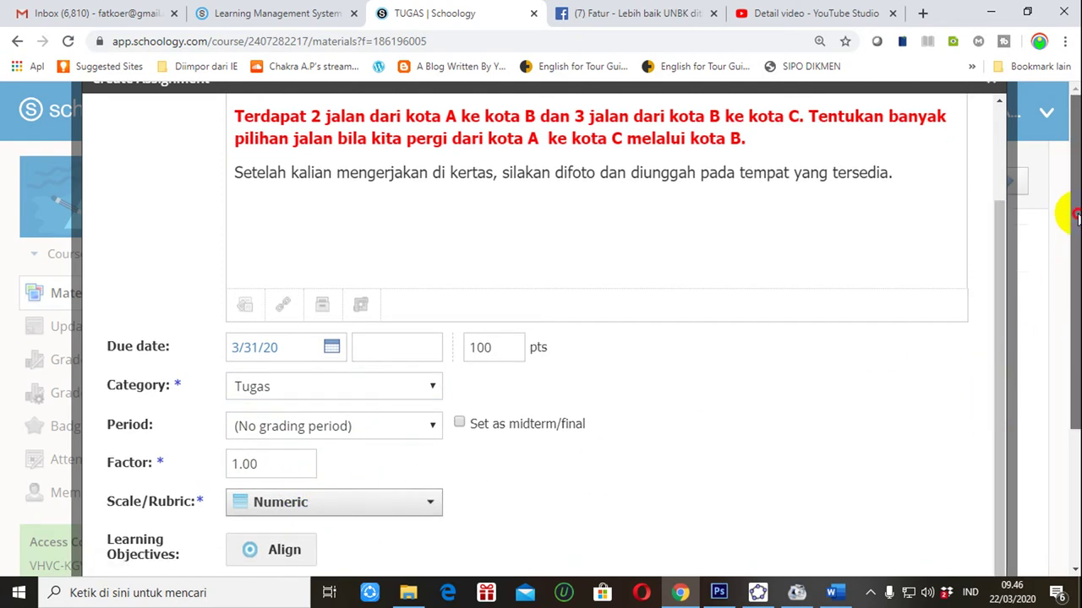
drag(1063, 211, 1061, 406)
click(512, 452)
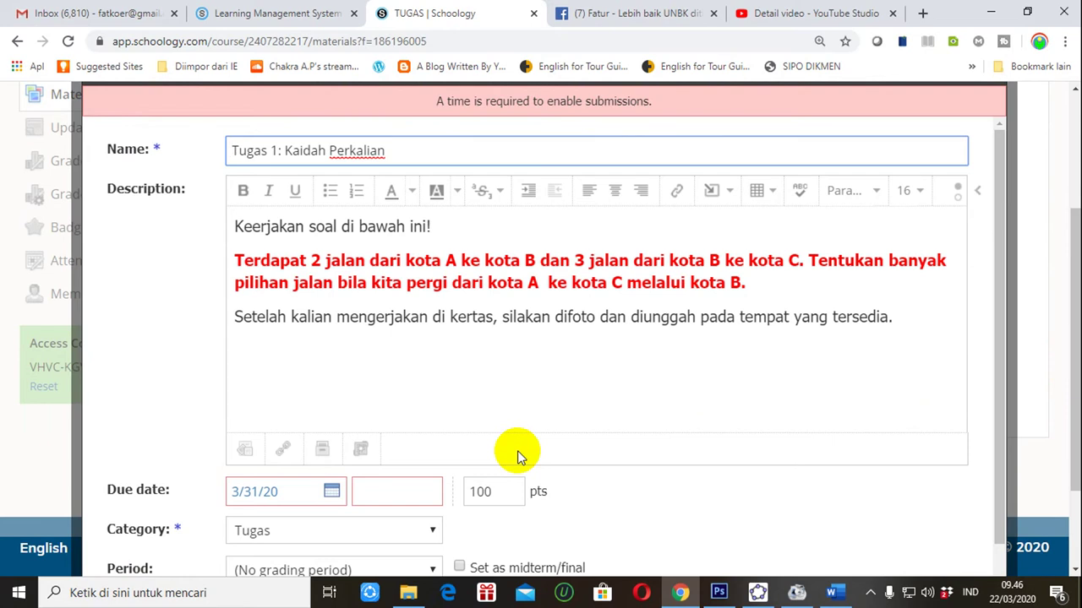
Set the due time of the assignment to 11:00PM.
click(390, 496)
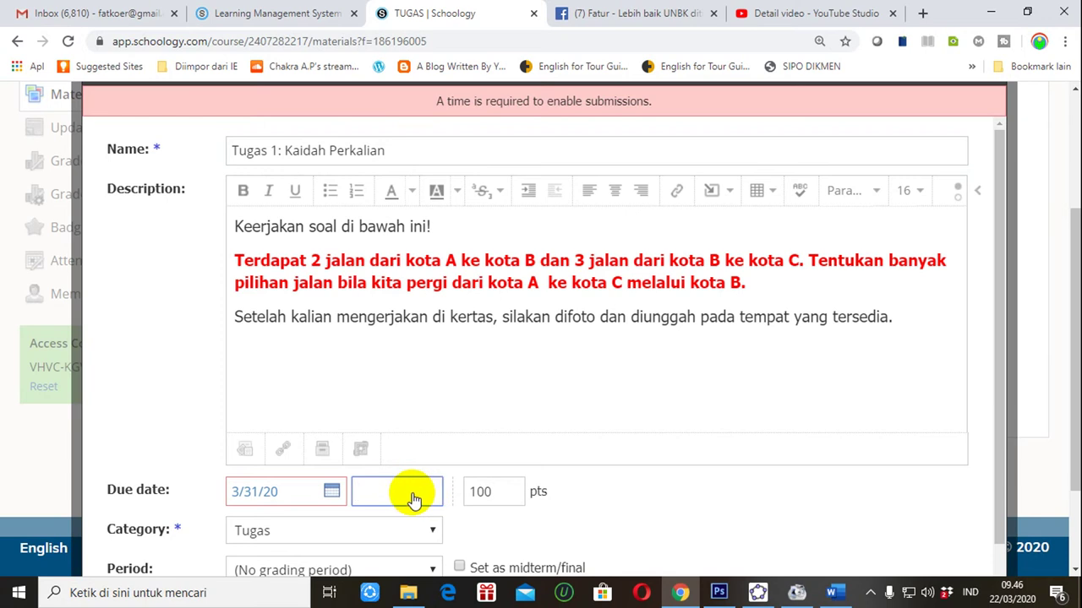
text(1:00AM)
key(Down)
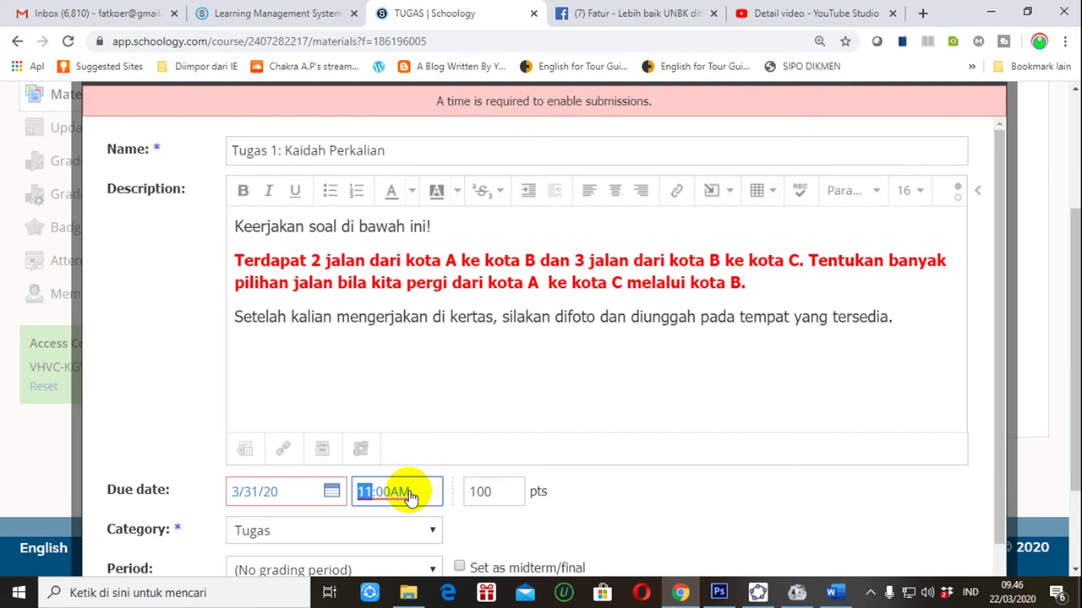
click(414, 497)
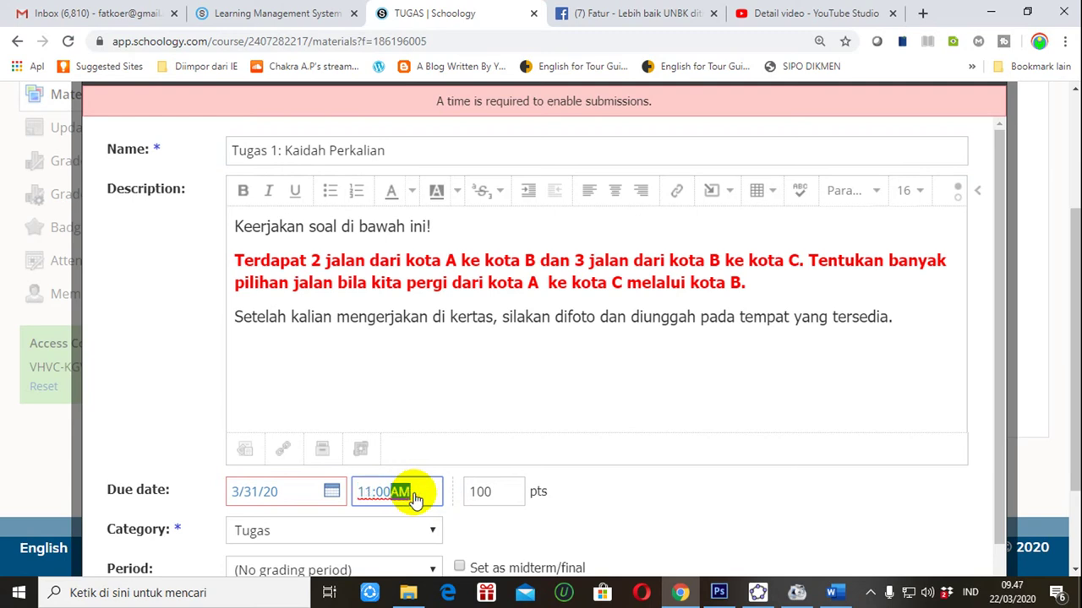
key(Up)
click(550, 438)
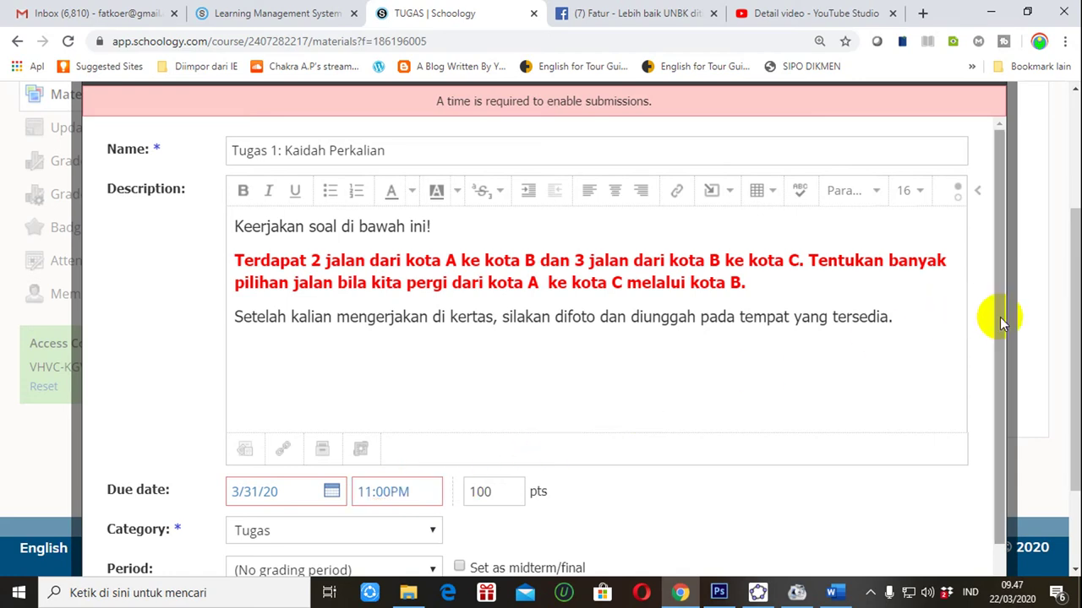
Submit the completed form to create the assignment in the TUGAS folder.
drag(999, 317, 1002, 422)
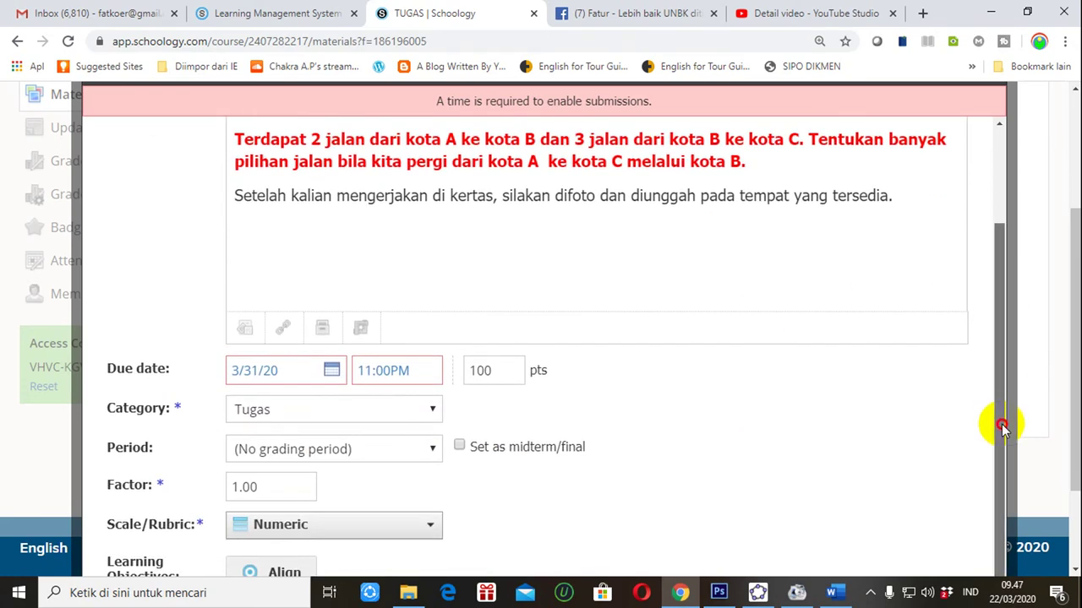
scroll(1078, 333, down, 2)
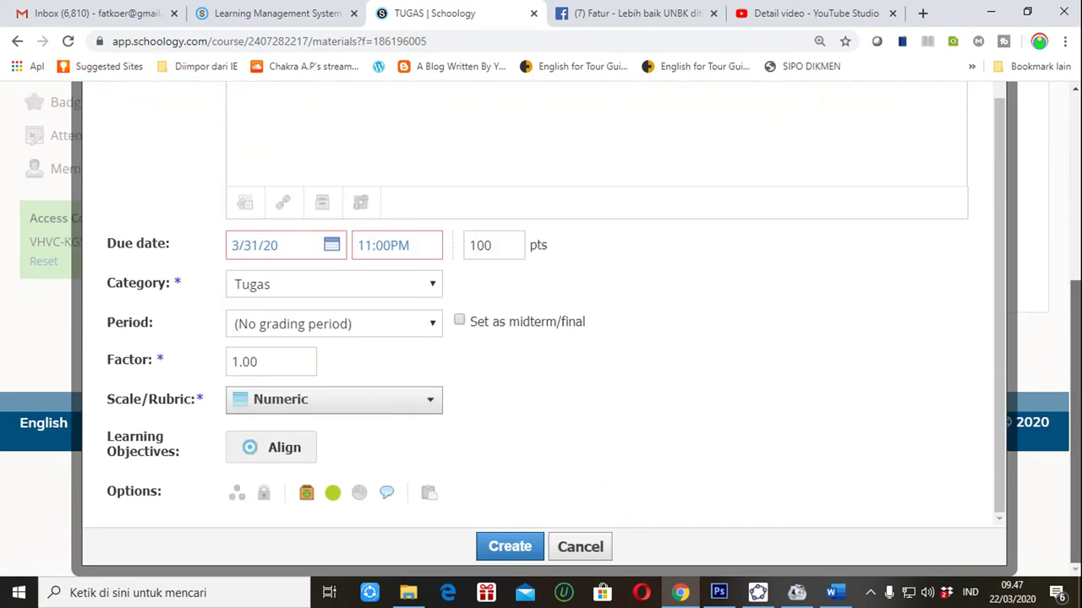
click(510, 547)
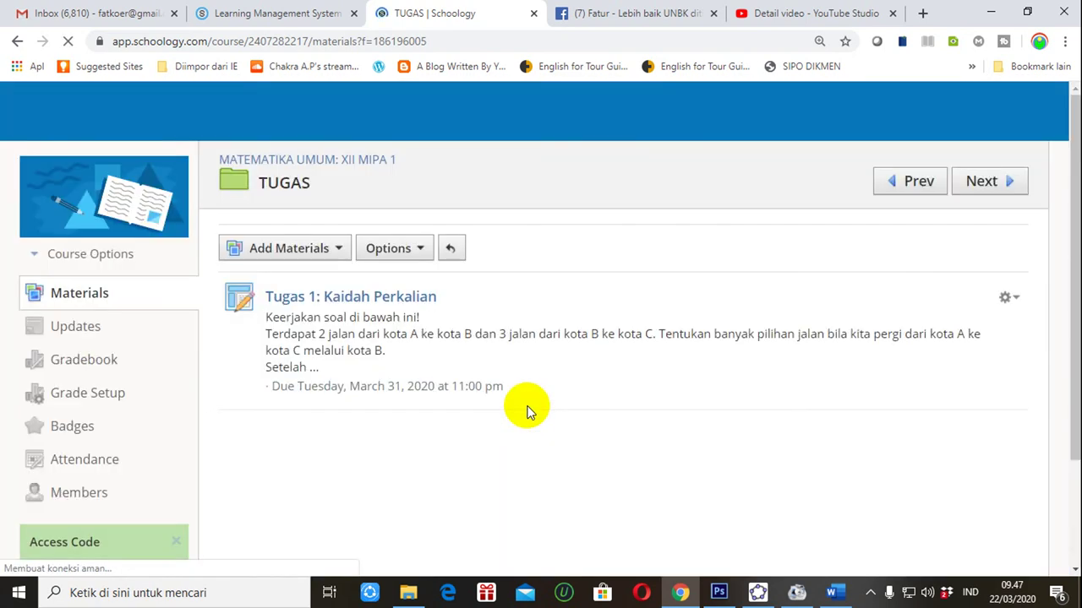
Open the assignment "Tugas 1: Kaidah Perkalian" from the TUGAS folder and review its description, due date and submissions area.
scroll(527, 411, down, 2)
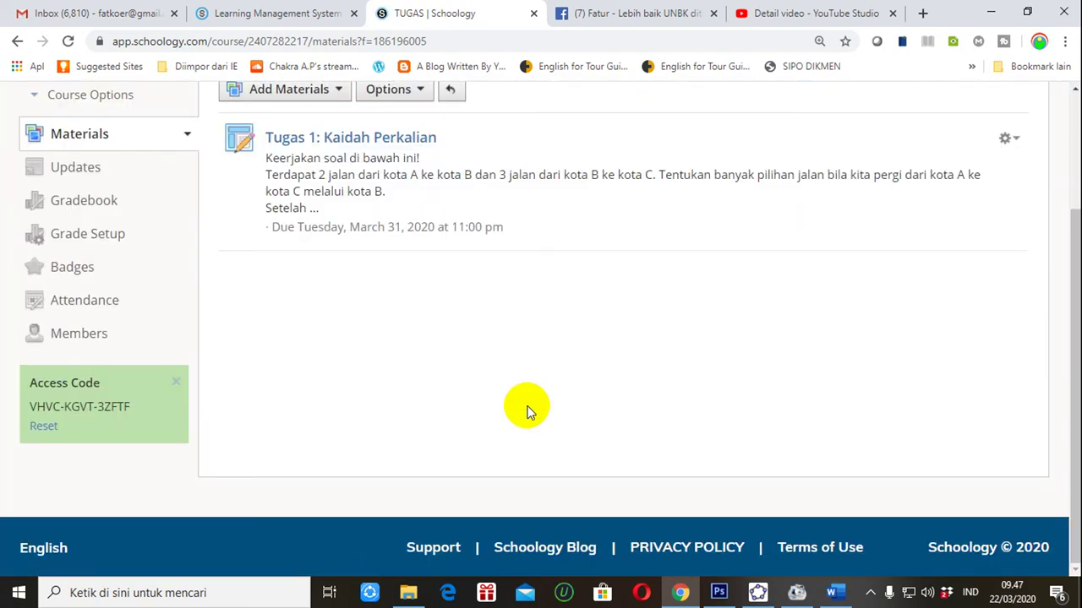
scroll(1064, 362, up, 2)
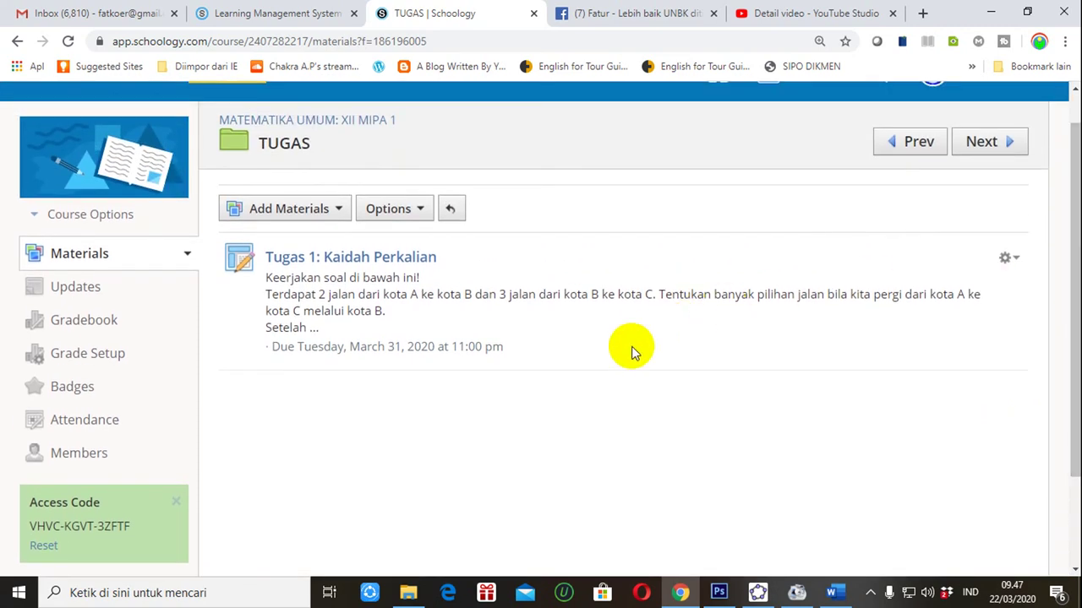
click(349, 262)
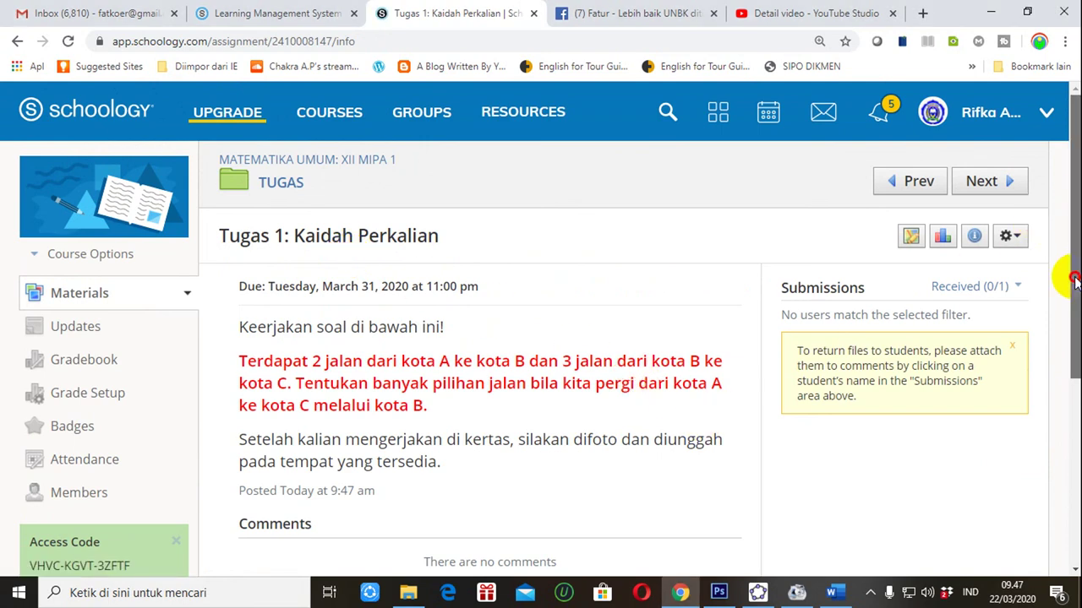
drag(1077, 285, 1074, 313)
scroll(541, 338, up, 1)
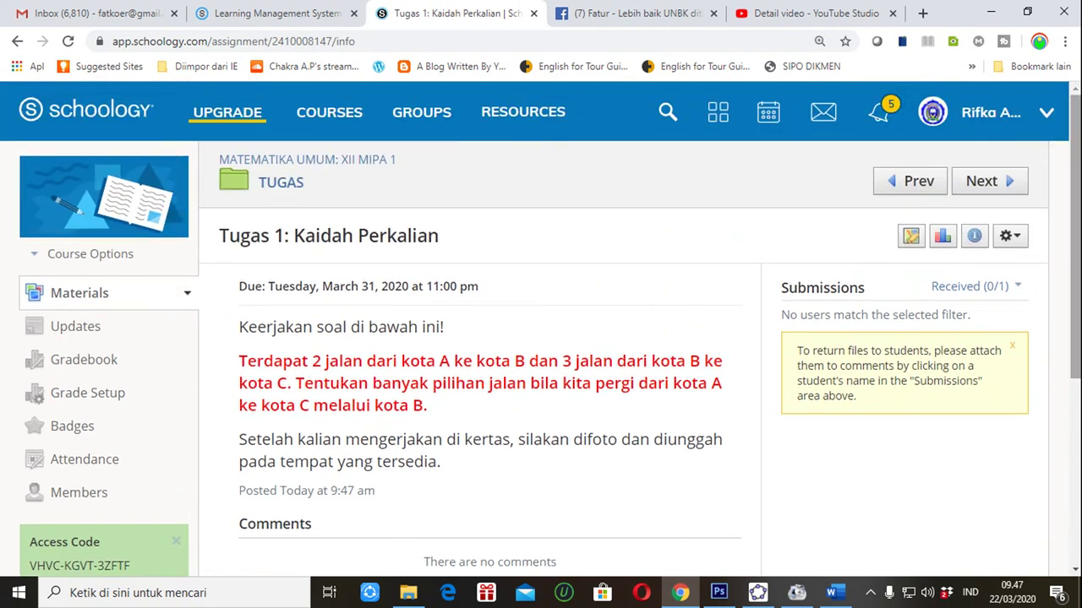